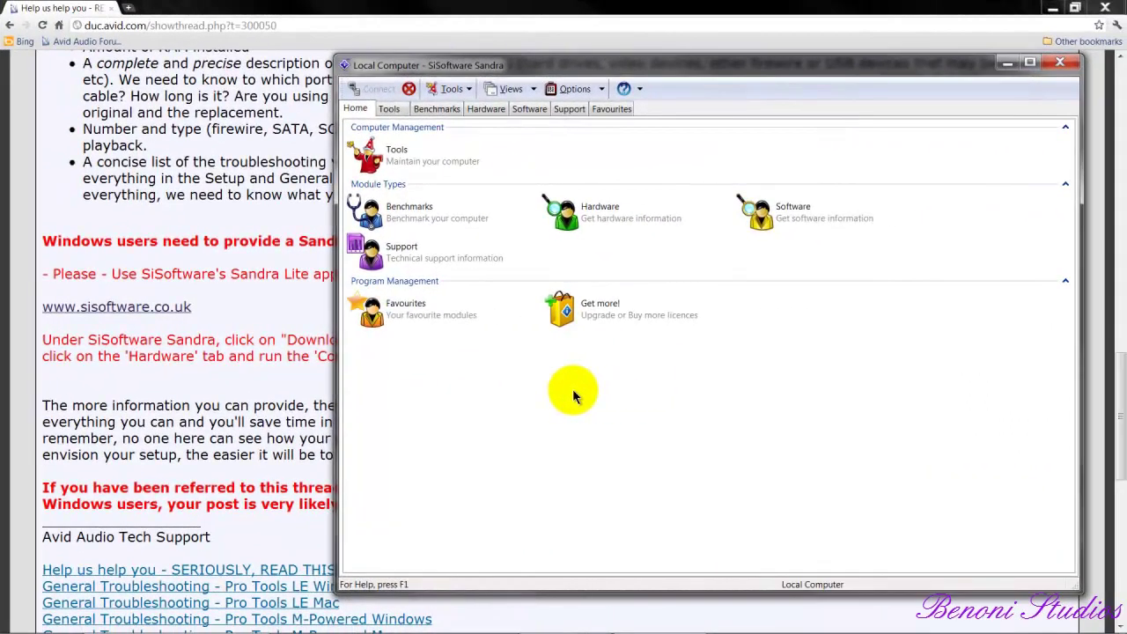
# Bring the forum forward and highlight the quoted Sandra Lite download, Hardware tab and Computer Overview instructions.
pyautogui.click(200, 188)
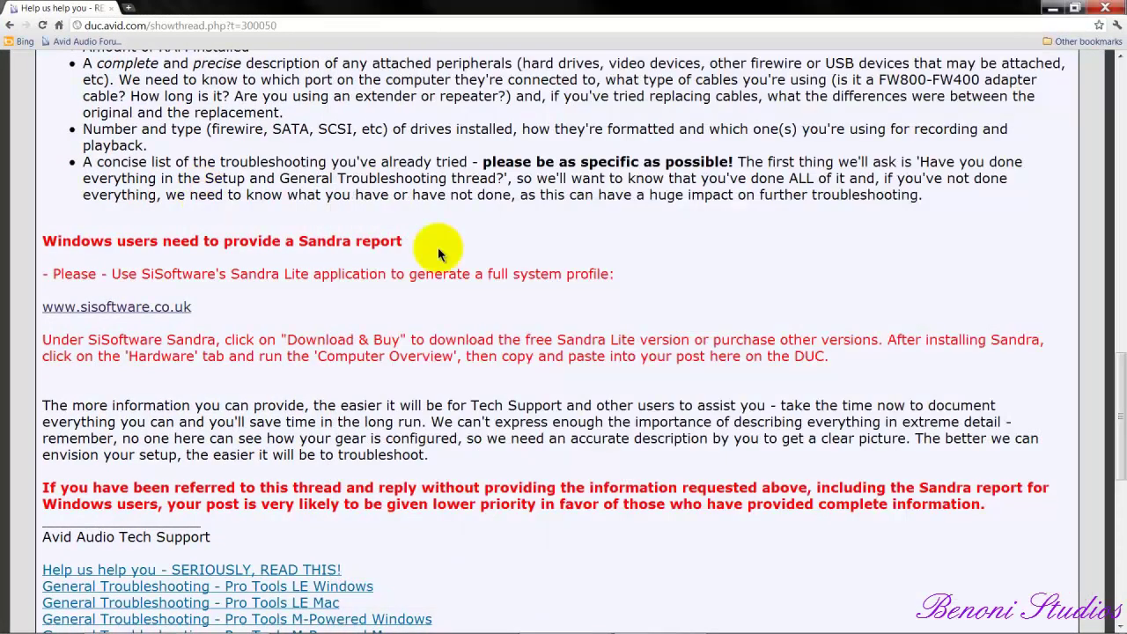
pyautogui.moveTo(282, 339); pyautogui.dragTo(400, 341)
pyautogui.moveTo(553, 340); pyautogui.dragTo(690, 340)
pyautogui.moveTo(885, 340); pyautogui.dragTo(1041, 340)
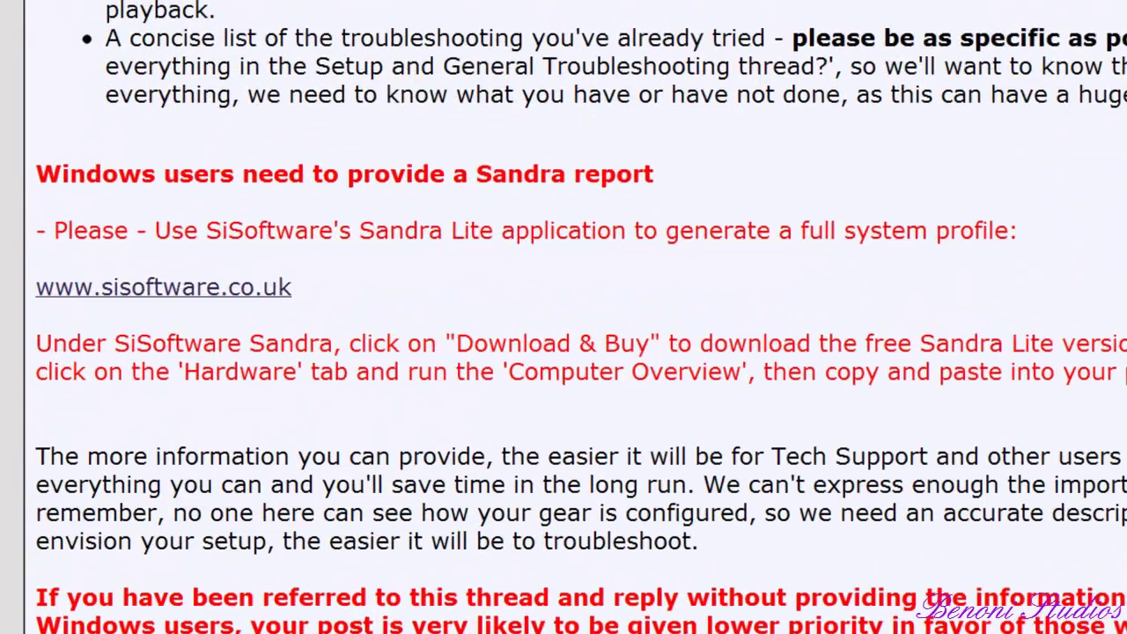
pyautogui.moveTo(183, 371); pyautogui.dragTo(374, 374)
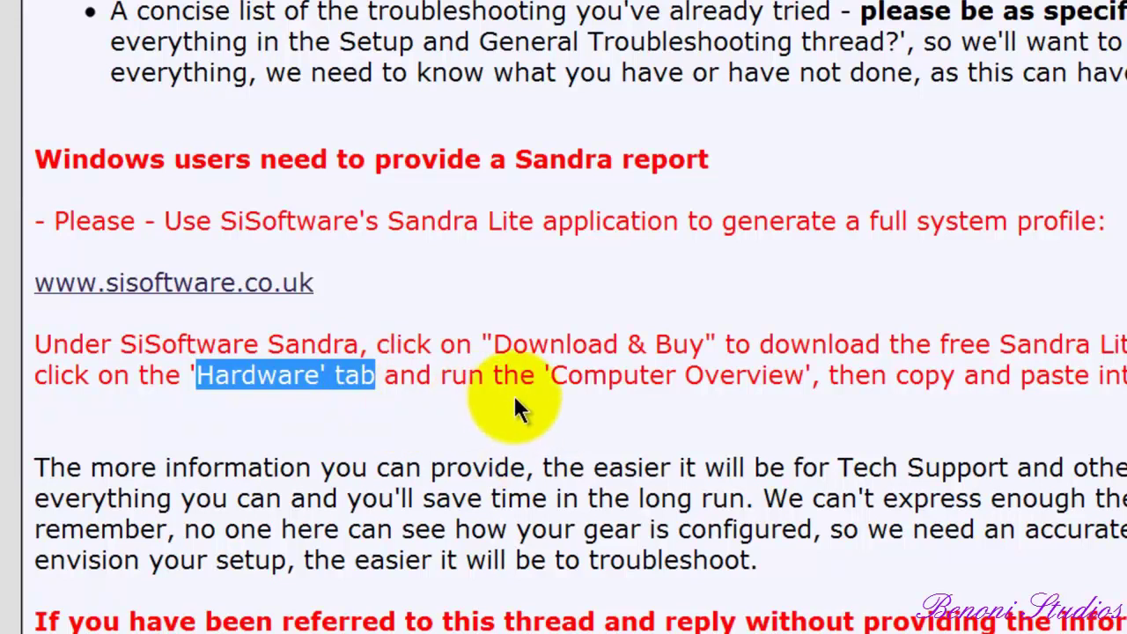
pyautogui.moveTo(550, 377); pyautogui.dragTo(1026, 348)
pyautogui.click(499, 229)
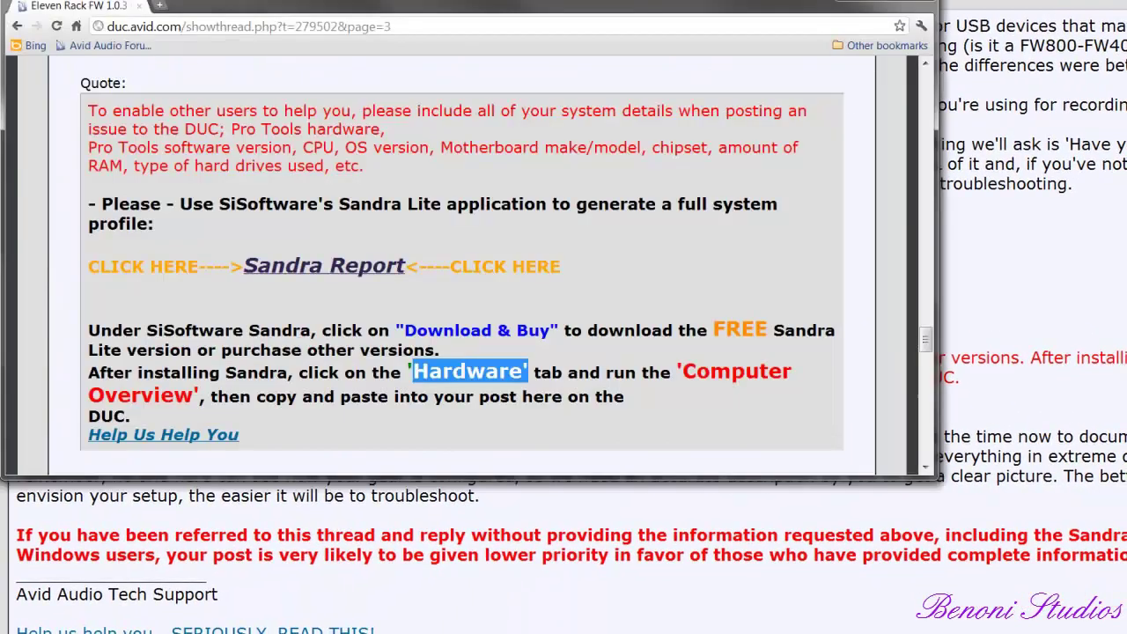
pyautogui.click(255, 342)
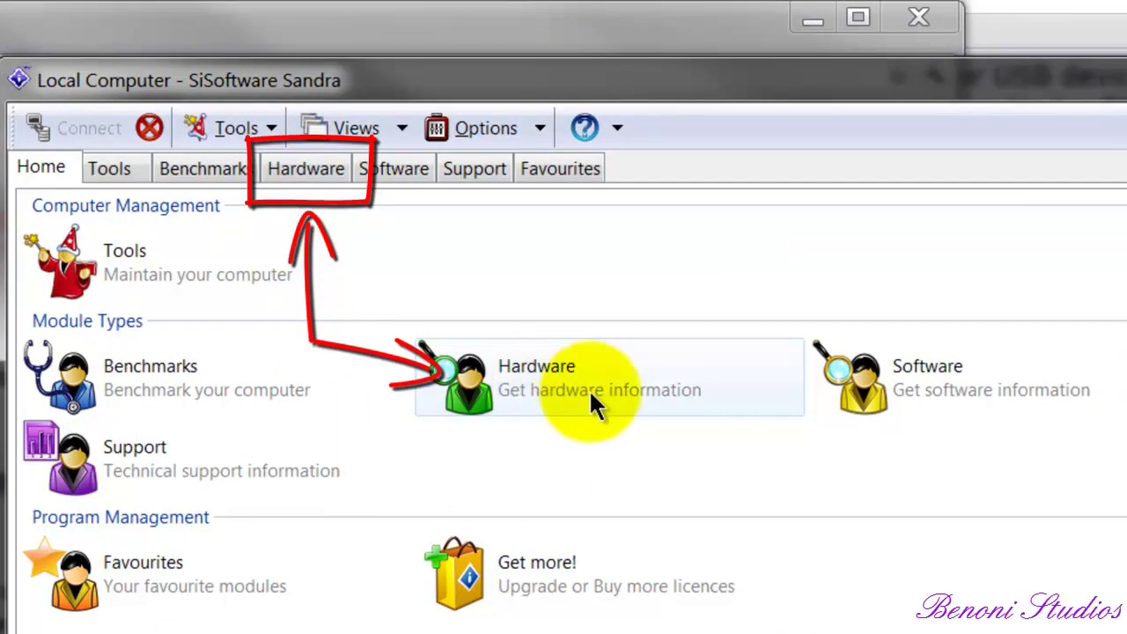
# Open Sandra's Hardware modules, glance back at the forum quote, and return to Sandra.
pyautogui.click(527, 392)
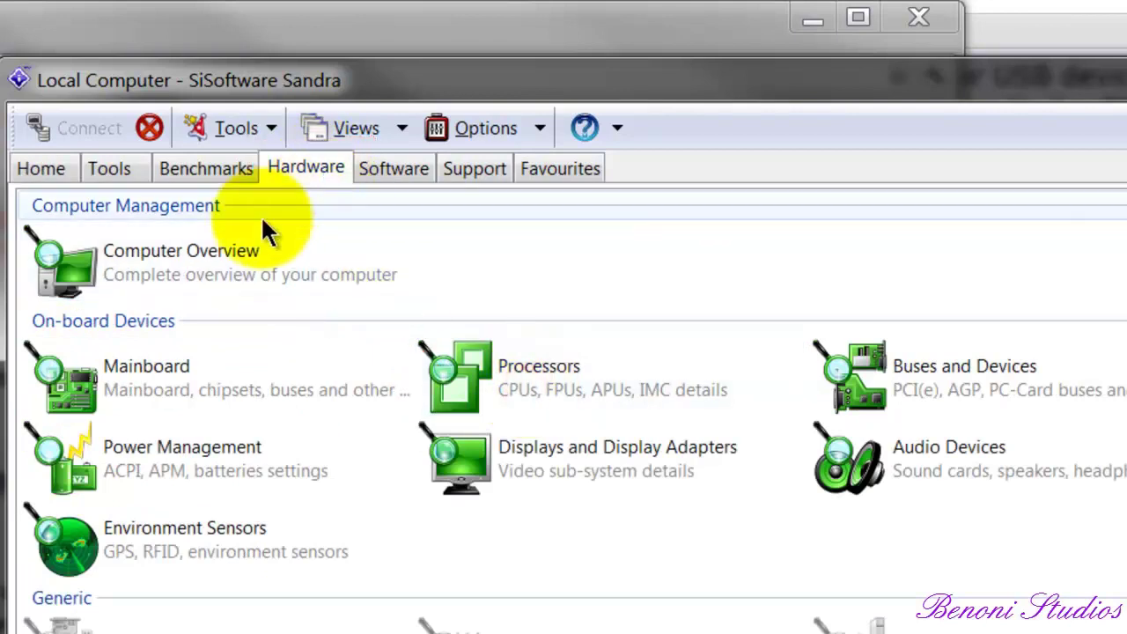
pyautogui.click(43, 169)
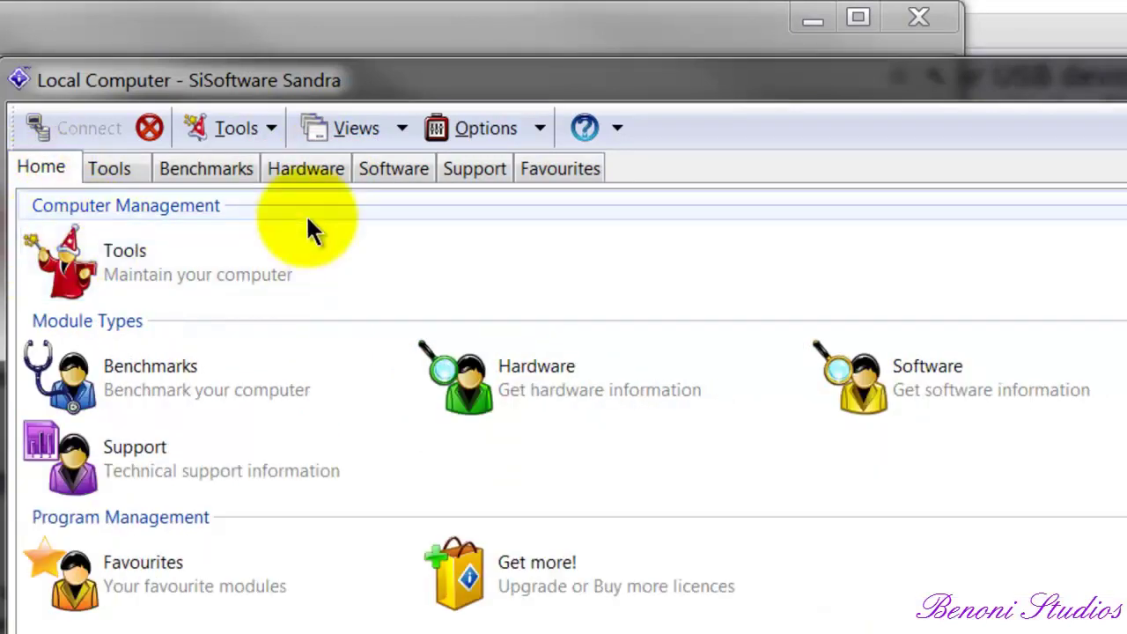
pyautogui.click(306, 161)
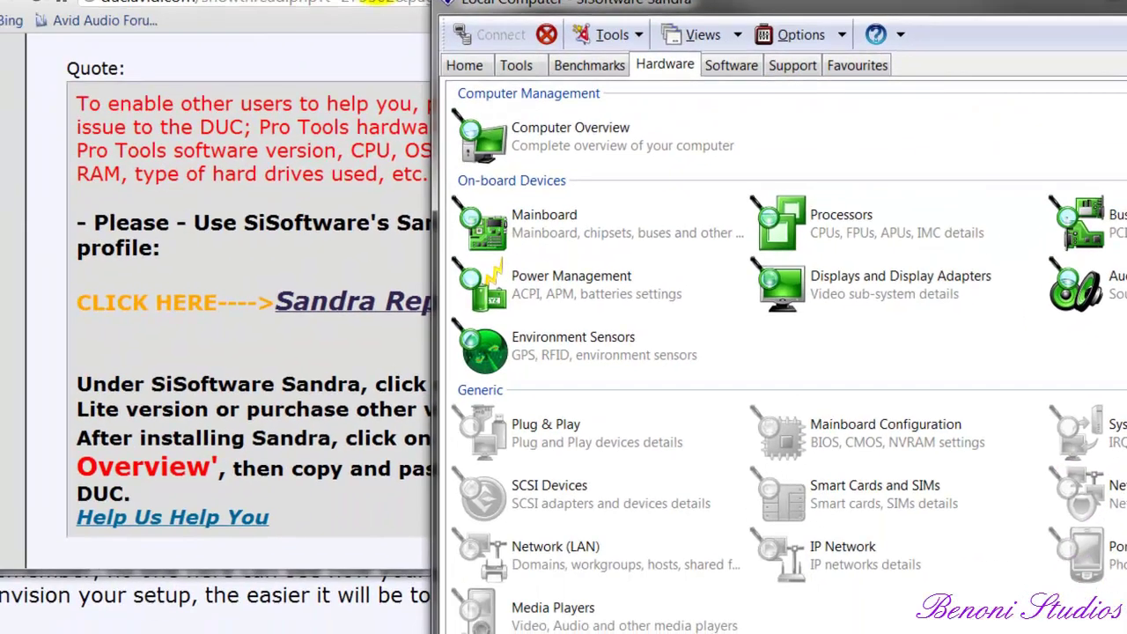
pyautogui.click(359, 13)
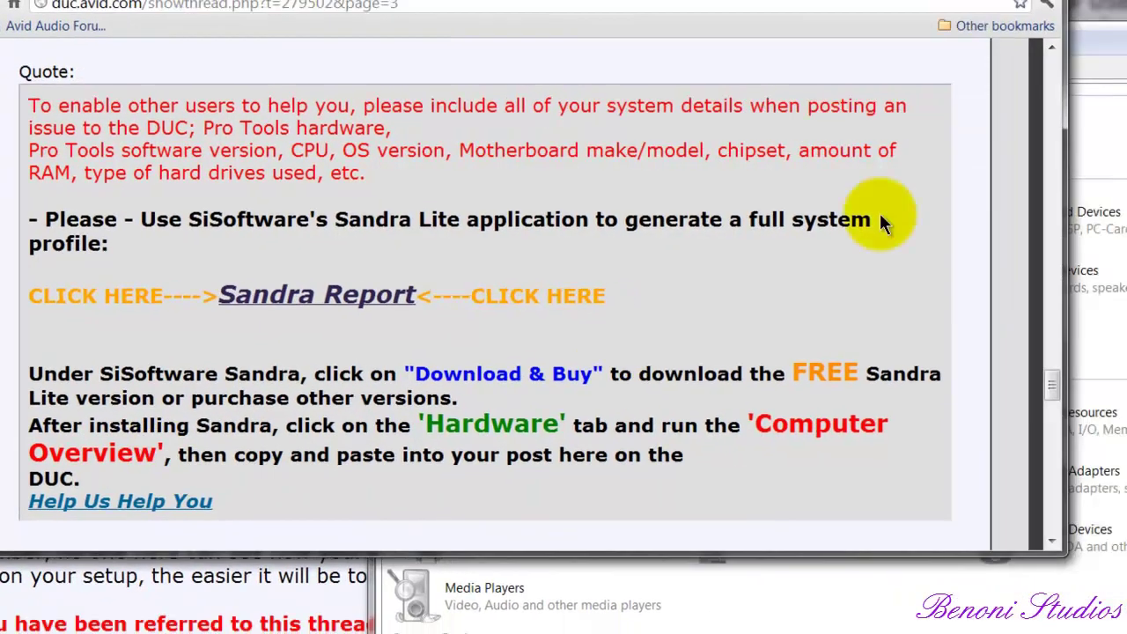
pyautogui.hotkey('alt', 'Tab')
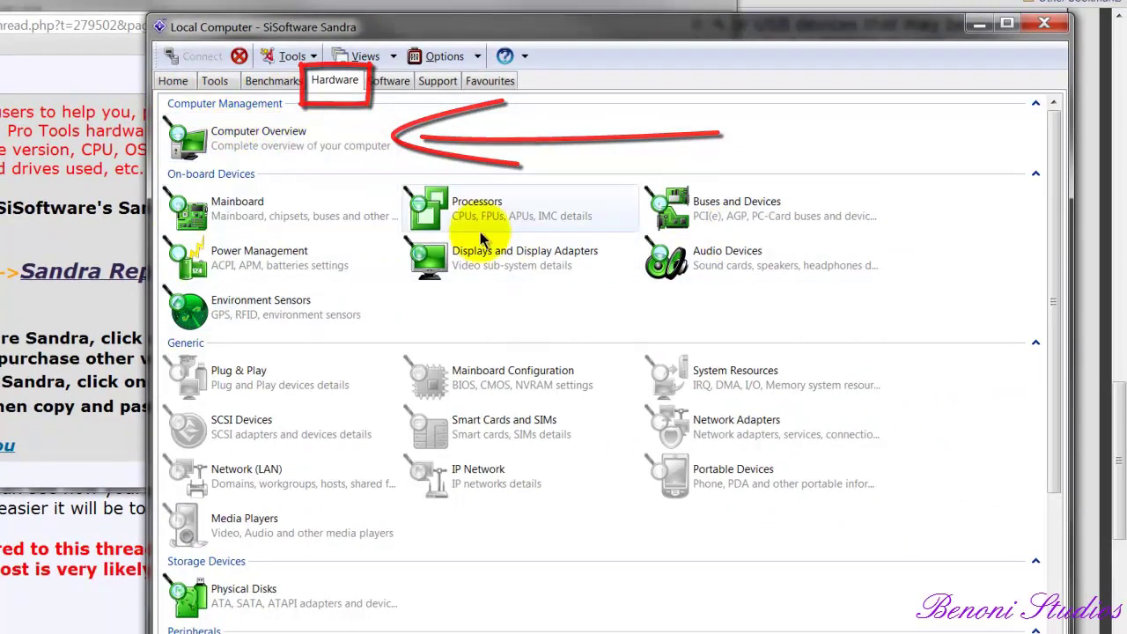
# Browse the Benchmarks, Tools, Software, Support and Favourites tabs, ending back on Hardware.
pyautogui.click(275, 81)
pyautogui.click(218, 81)
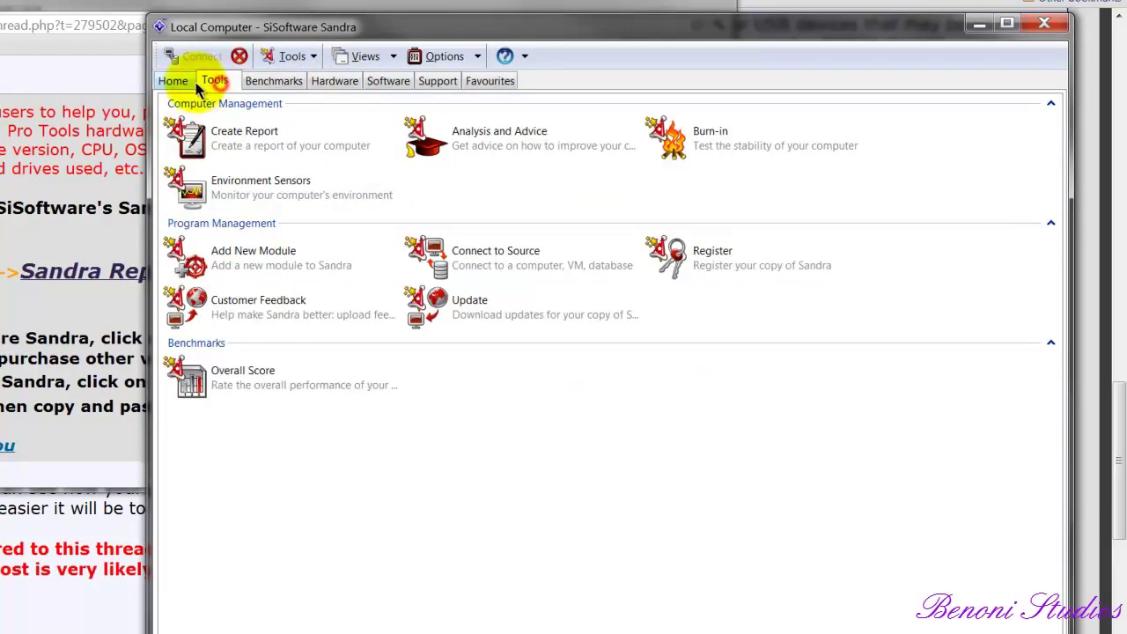
pyautogui.click(387, 81)
pyautogui.click(438, 81)
pyautogui.click(487, 81)
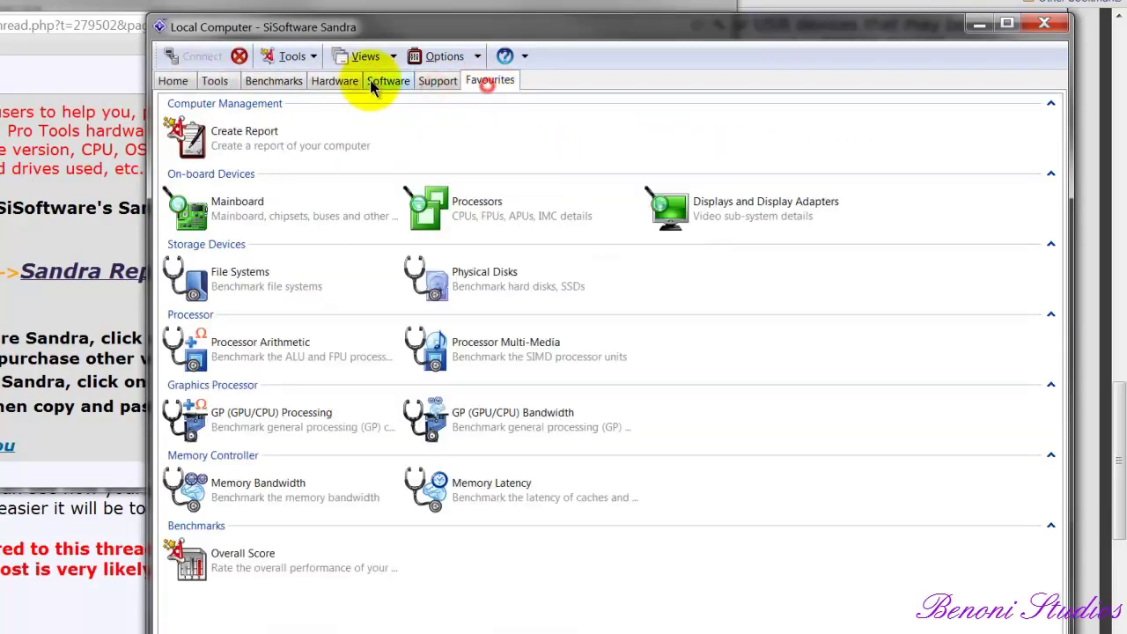
pyautogui.click(333, 83)
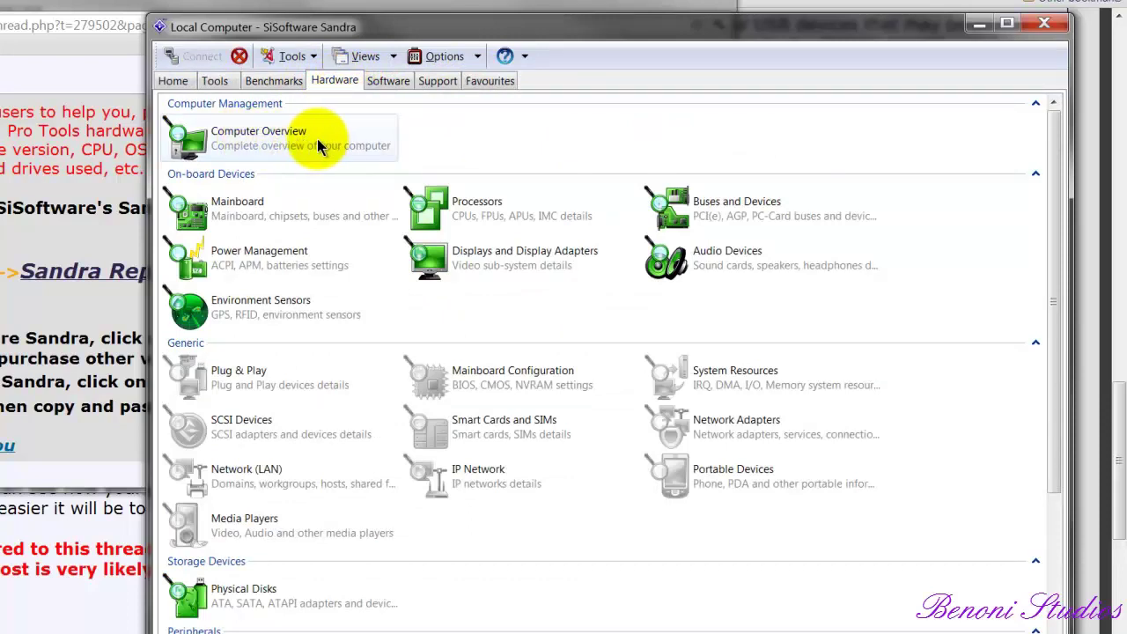
# Run the Computer Overview report and move its System Overview window aside.
pyautogui.doubleClick(262, 139)
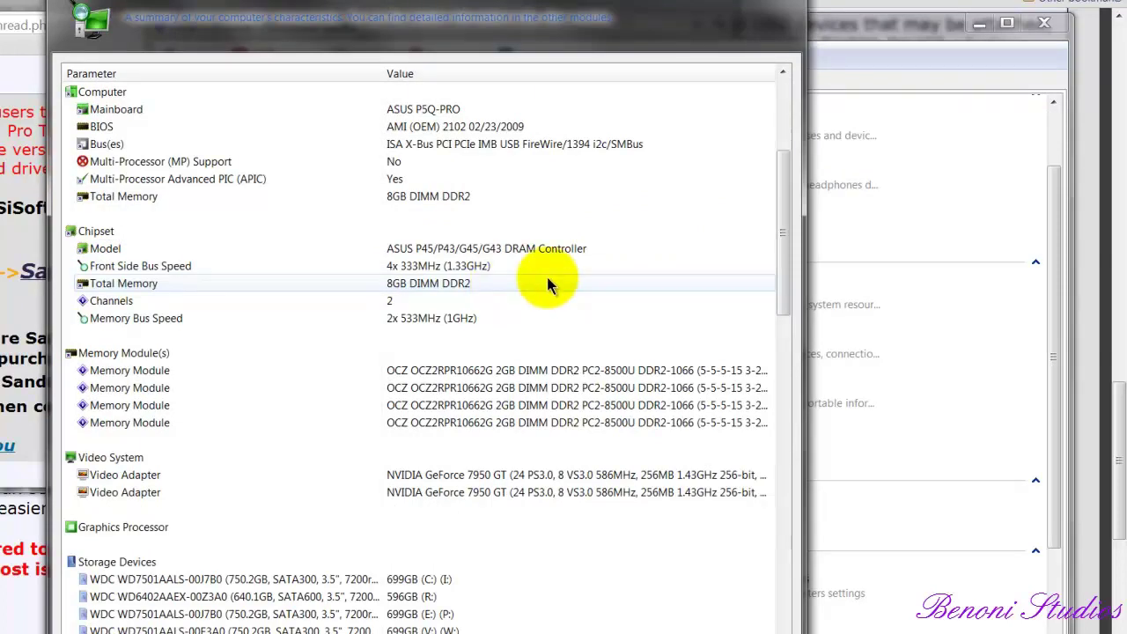
pyautogui.moveTo(440, 26); pyautogui.dragTo(298, 334)
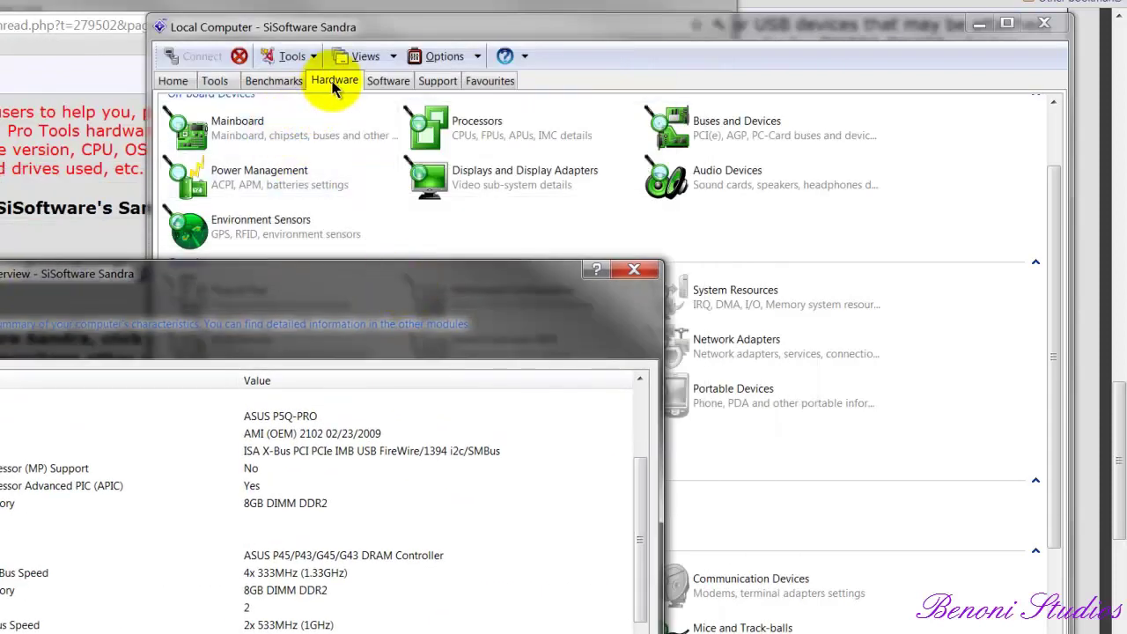
pyautogui.moveTo(1062, 244); pyautogui.dragTo(1062, 171)
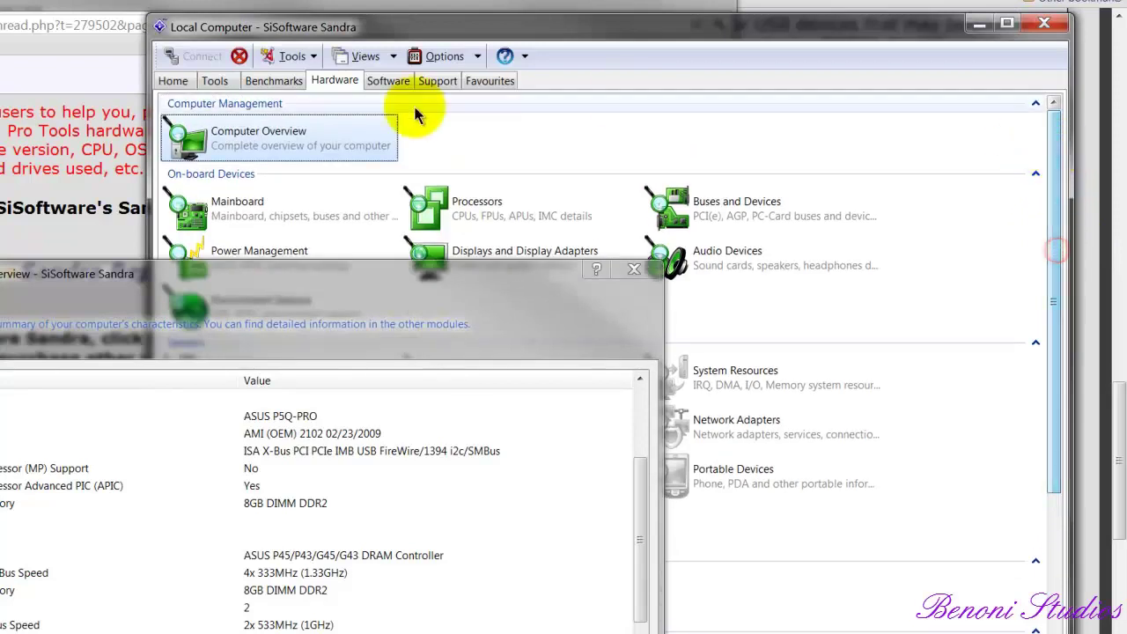
pyautogui.click(309, 130)
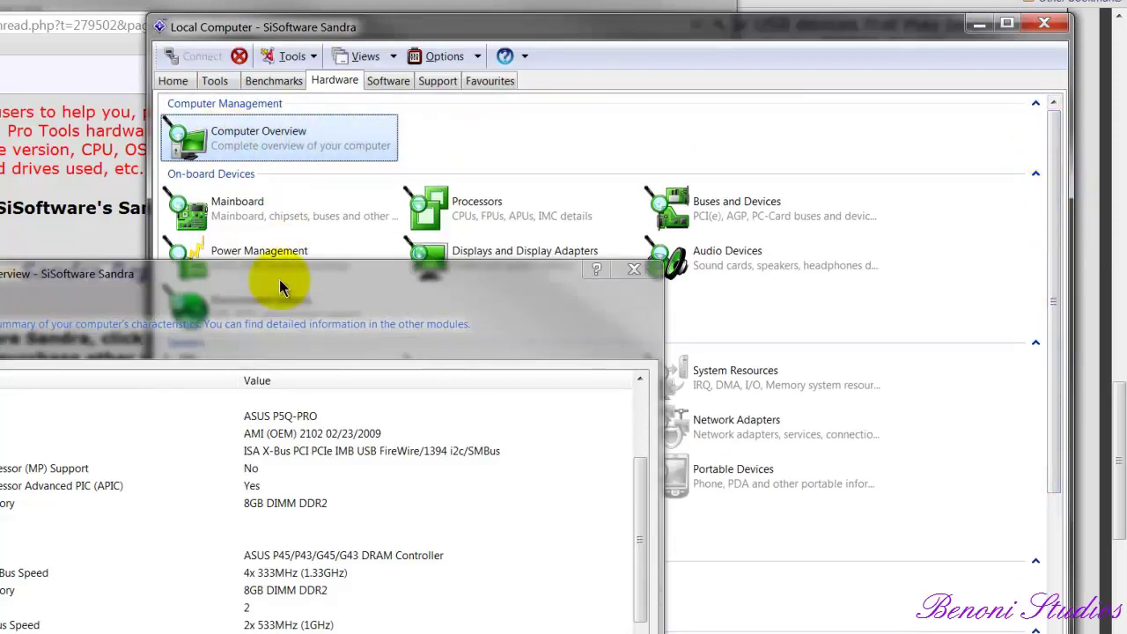
# Copy the whole Computer Overview report to the clipboard after checking its bus and memory module rows.
pyautogui.moveTo(279, 294); pyautogui.dragTo(474, 0)
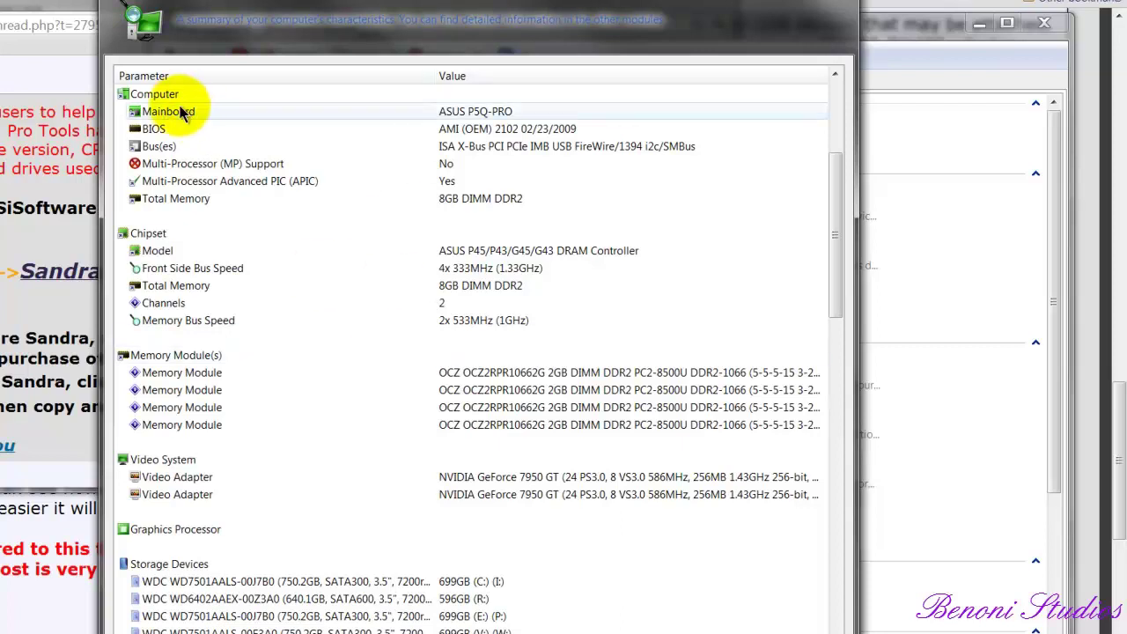
pyautogui.click(199, 145)
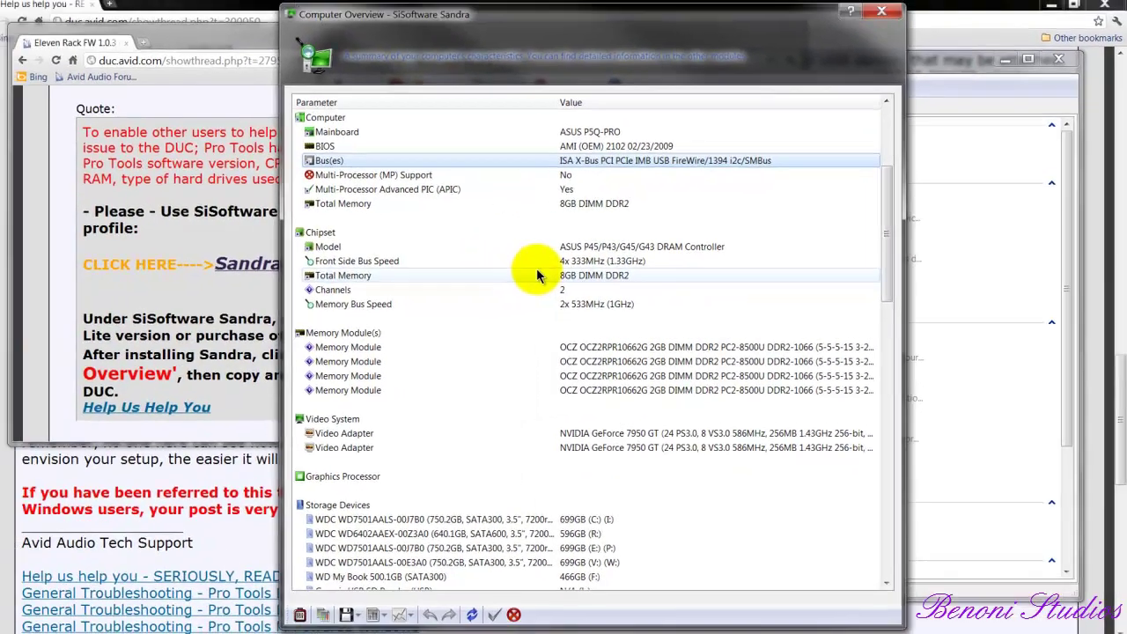
pyautogui.hotkey('ctrl', 'c')
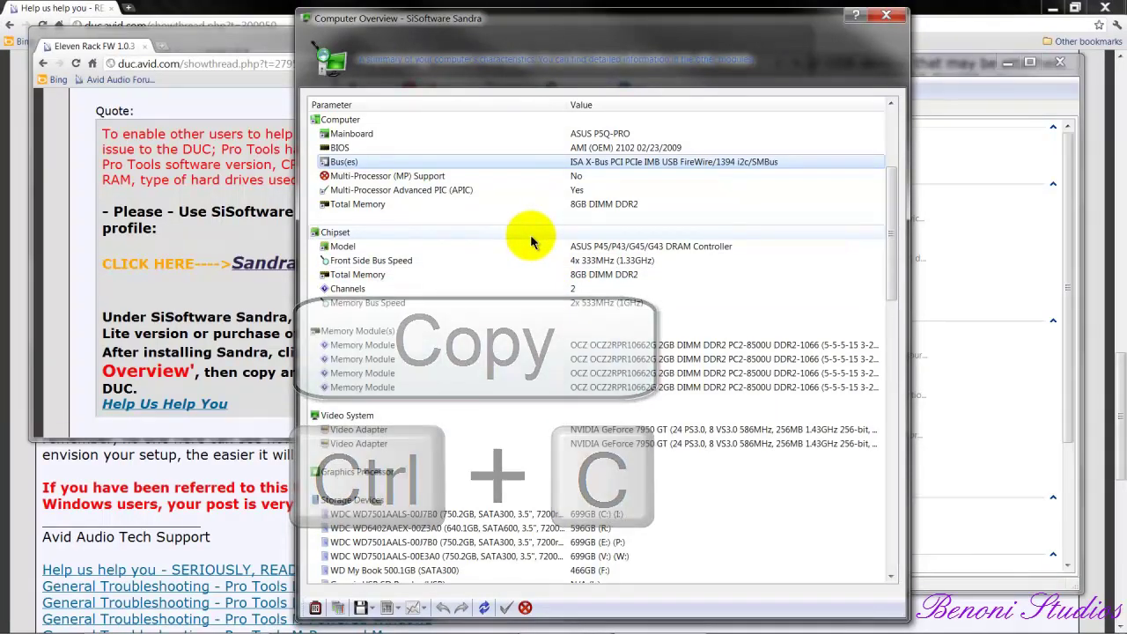
pyautogui.click(495, 291)
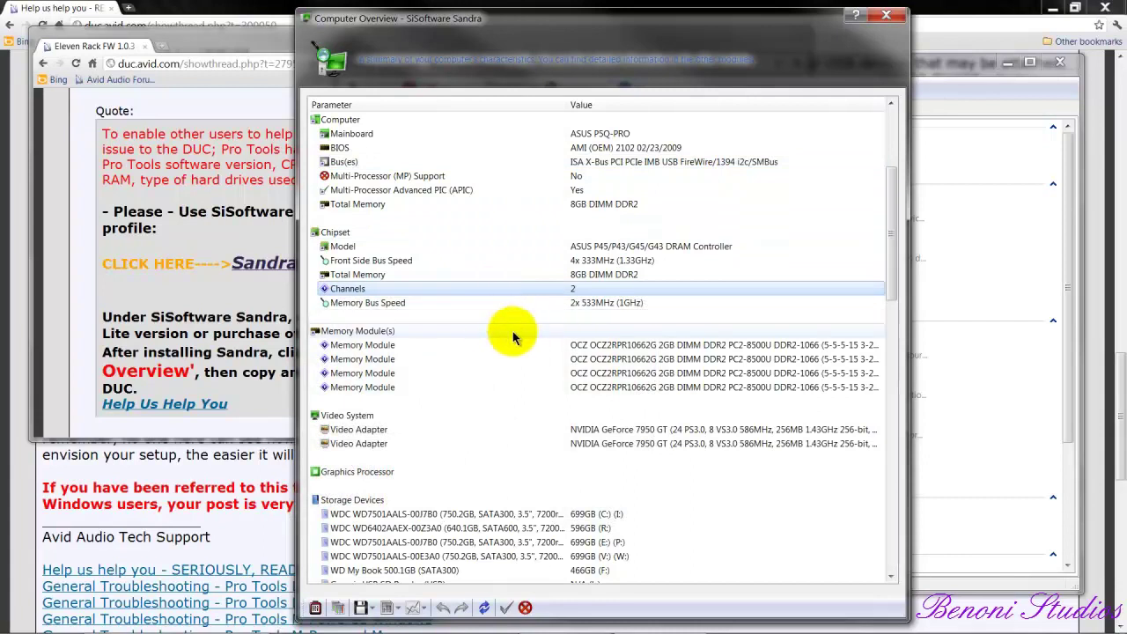
pyautogui.click(506, 331)
pyautogui.click(507, 345)
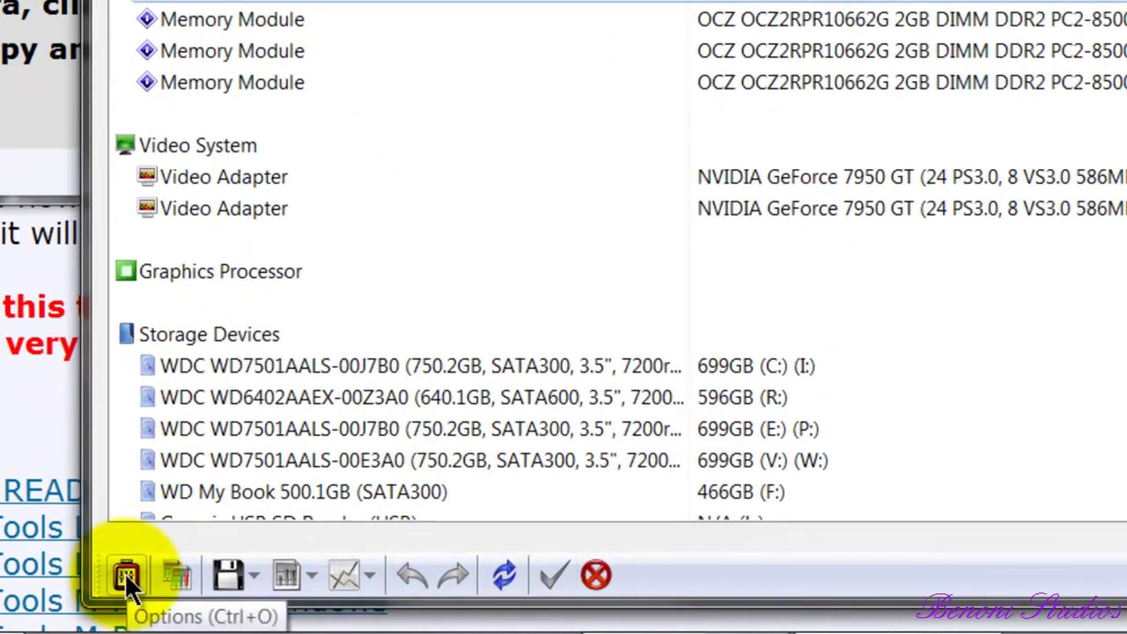
pyautogui.click(178, 564)
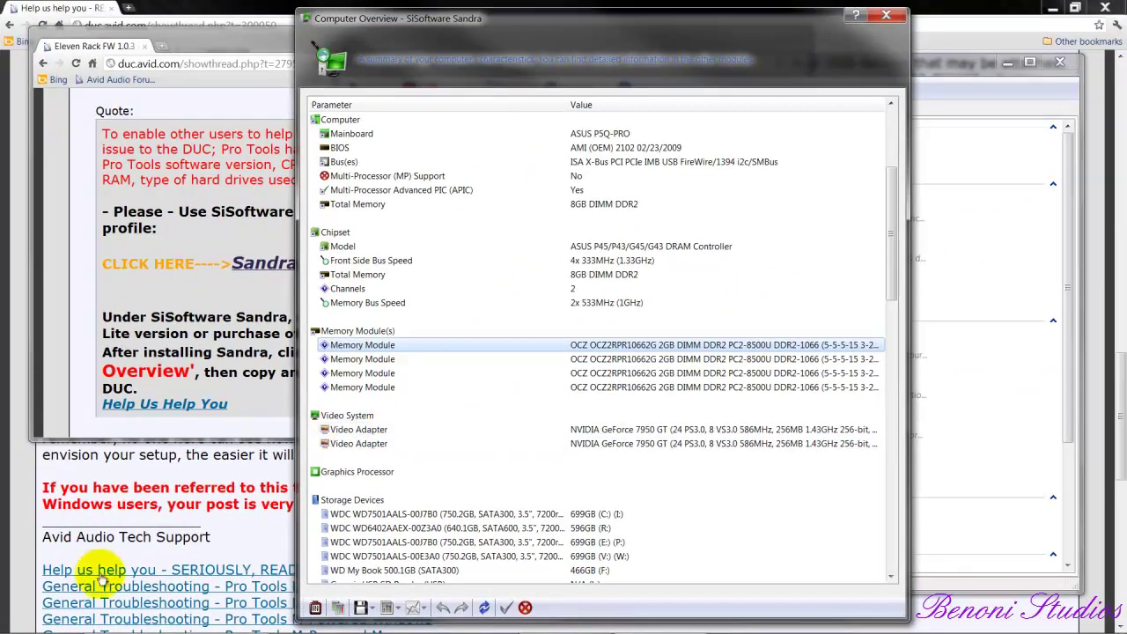
# Launch Notepad from the Start menu with a blank document.
pyautogui.click(19, 621)
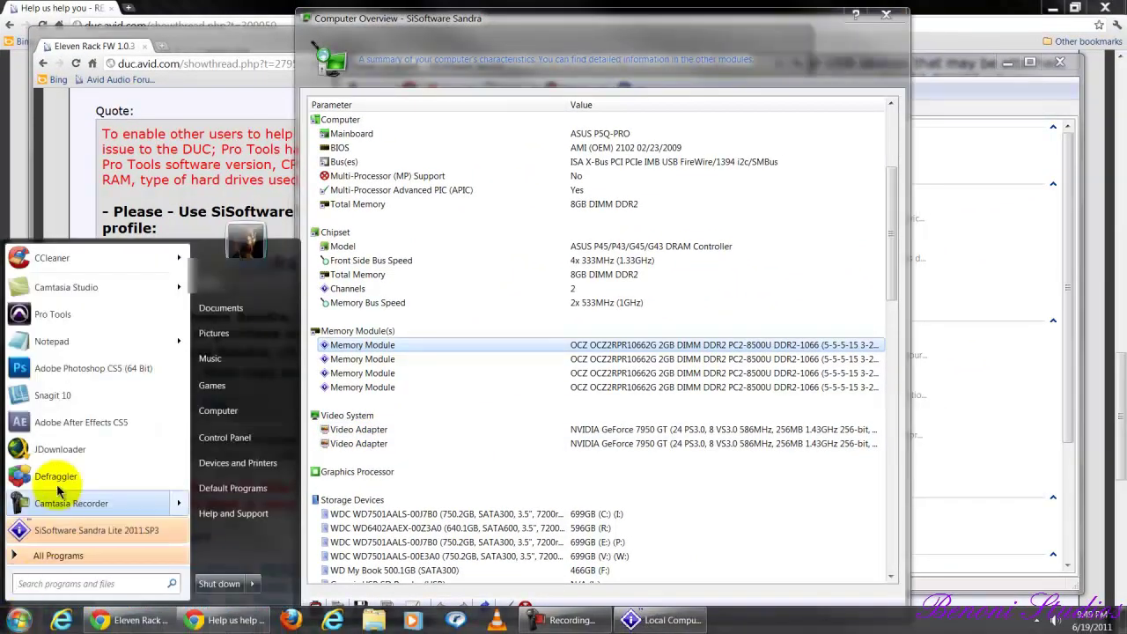
pyautogui.click(64, 344)
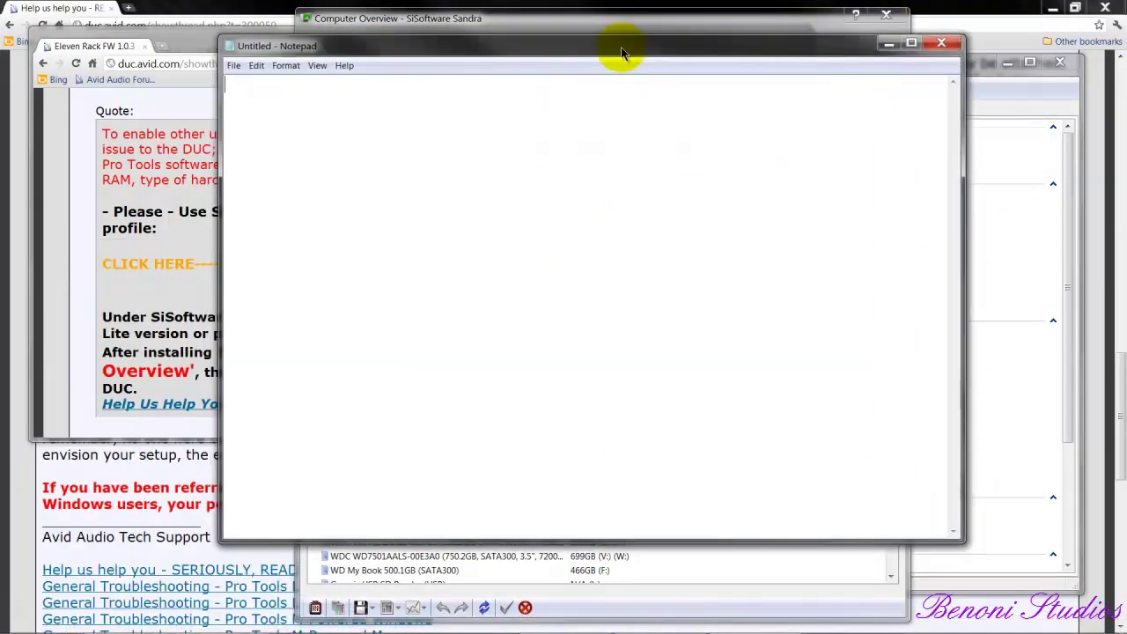
pyautogui.rightClick(568, 217)
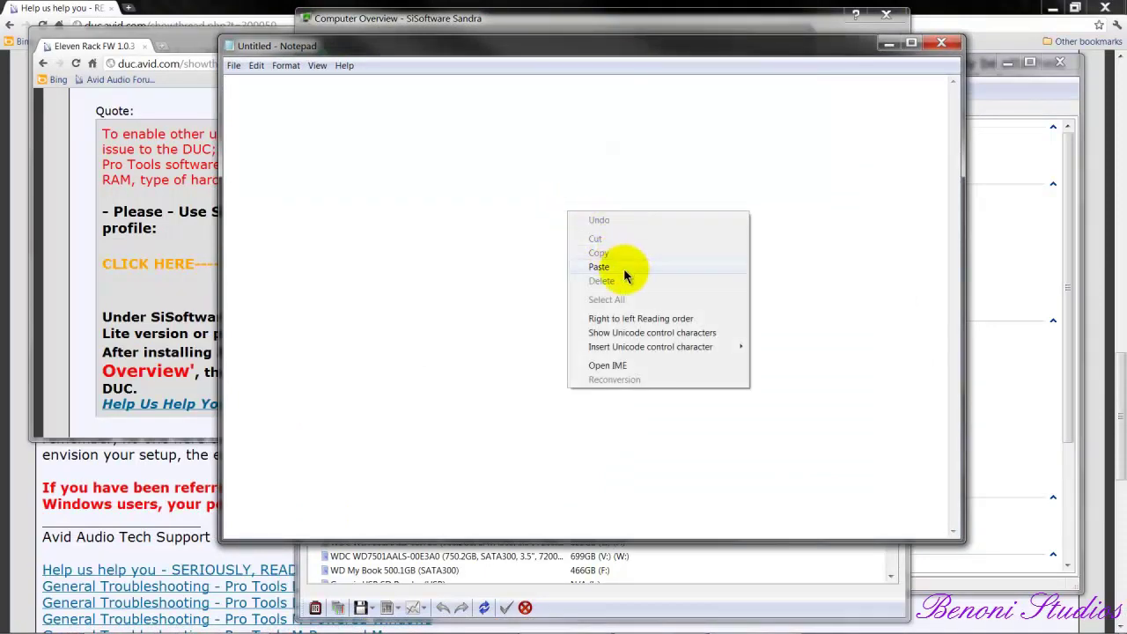
pyautogui.click(446, 254)
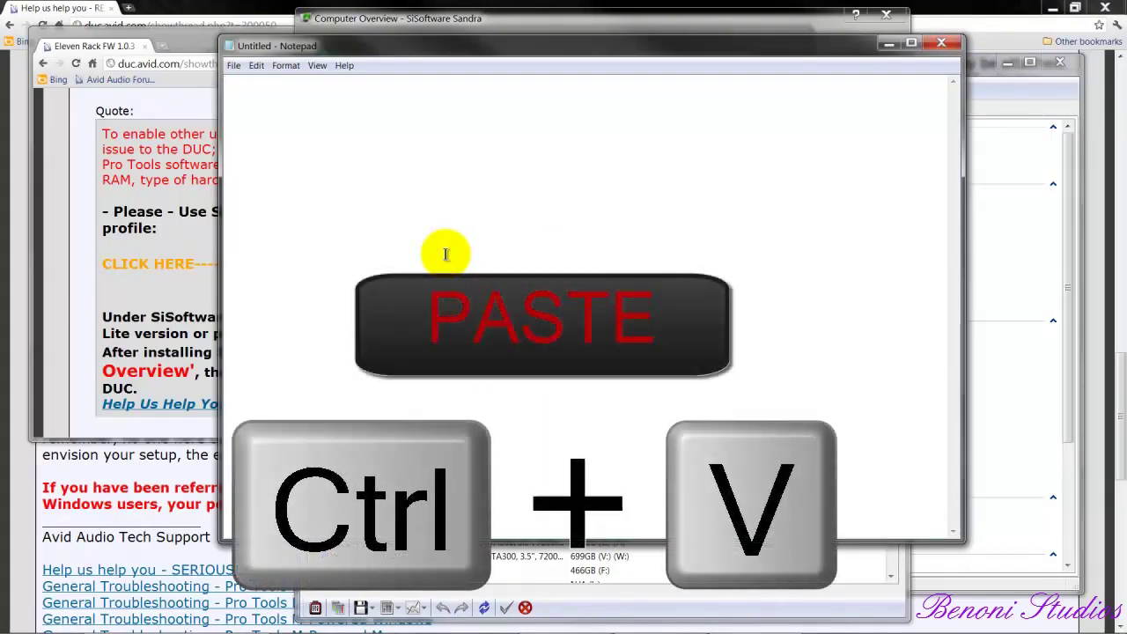
# Paste the Sandra report into Notepad, then select and cut it out twice, leaving it empty.
pyautogui.hotkey('ctrl', 'v')
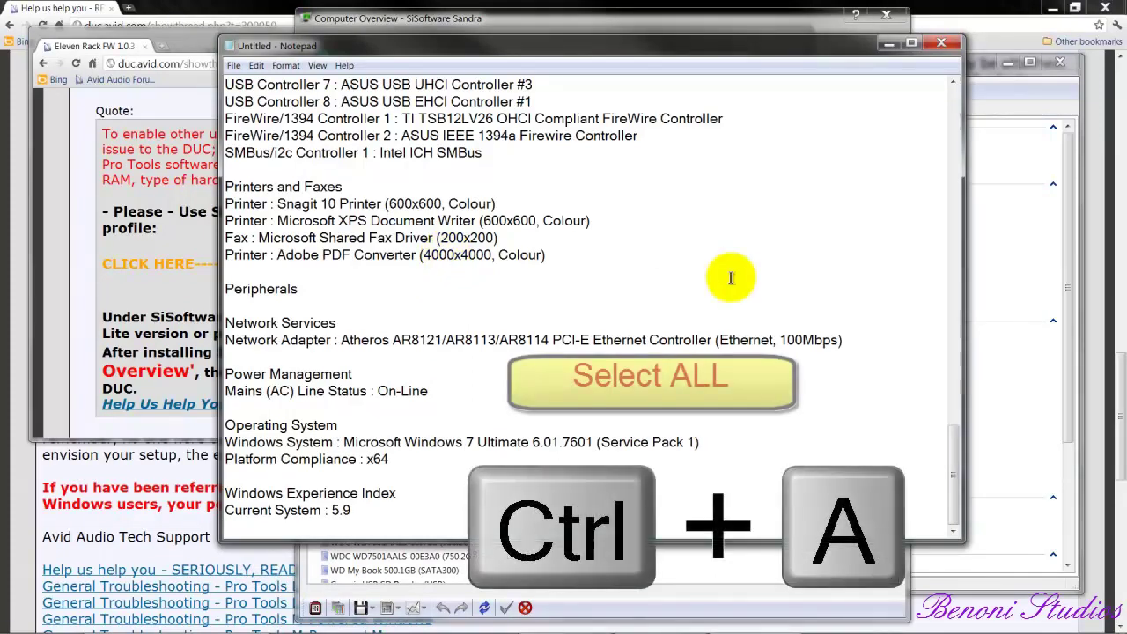
pyautogui.hotkey('ctrl', 'a')
pyautogui.scroll(8, 727, 286)
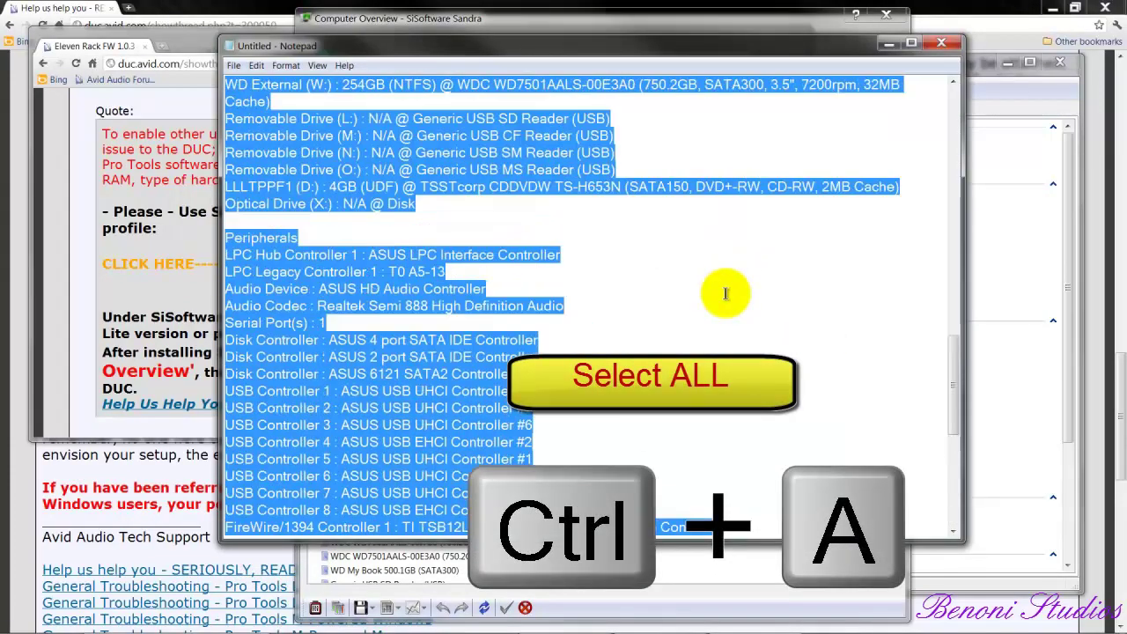
pyautogui.scroll(-2, 726, 293)
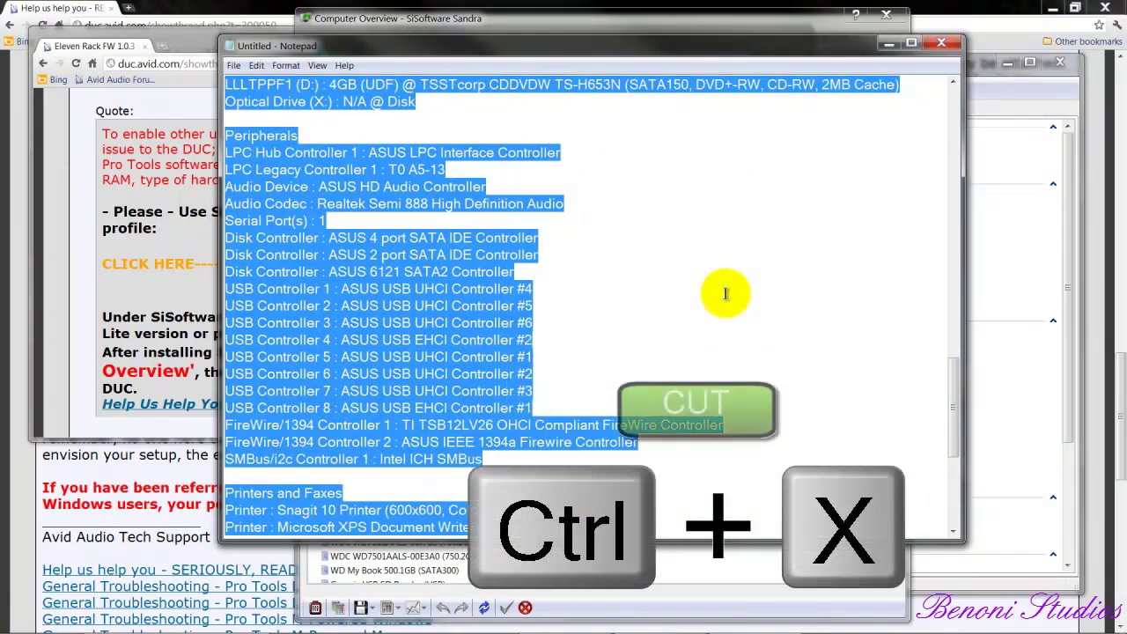
pyautogui.hotkey('ctrl', 'x')
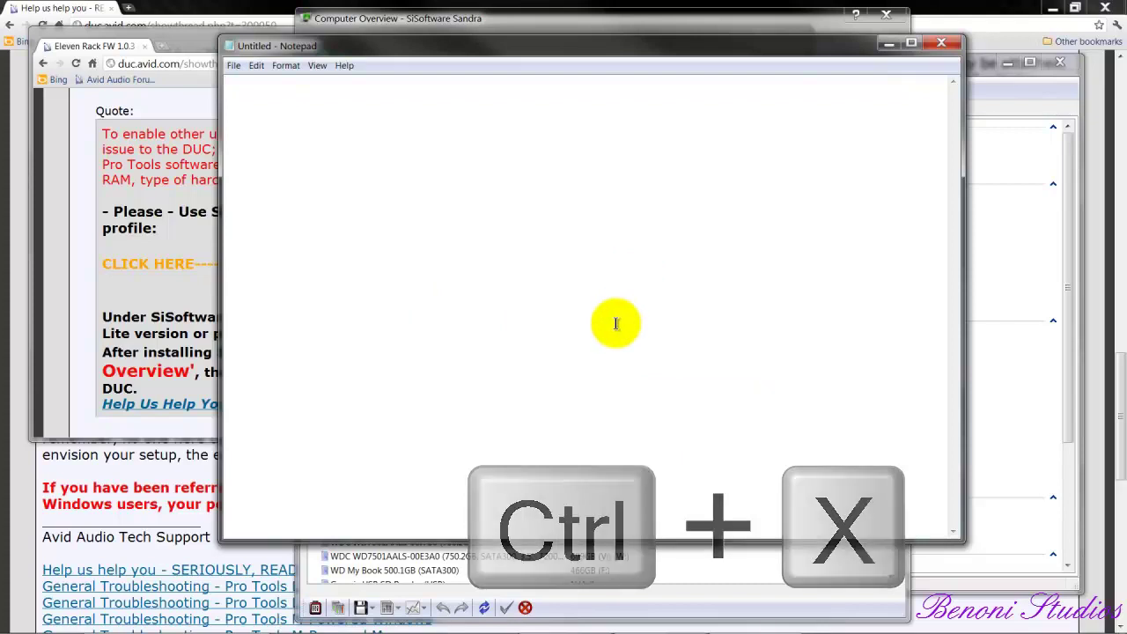
pyautogui.hotkey('ctrl', 'v')
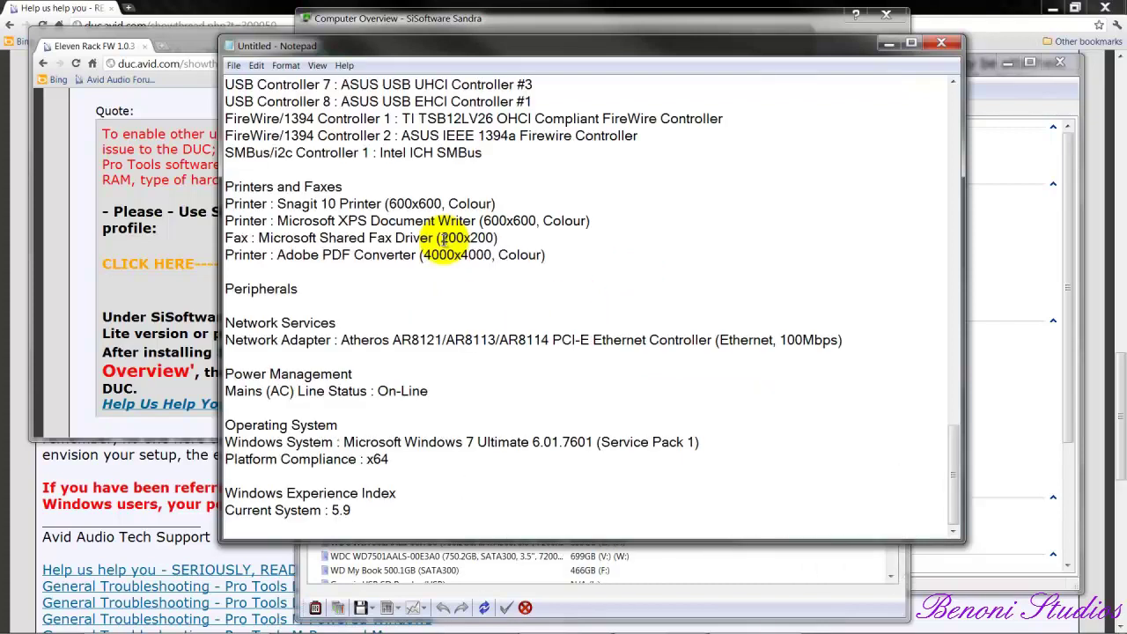
pyautogui.hotkey('ctrl', 'a')
pyautogui.hotkey('ctrl', 'x')
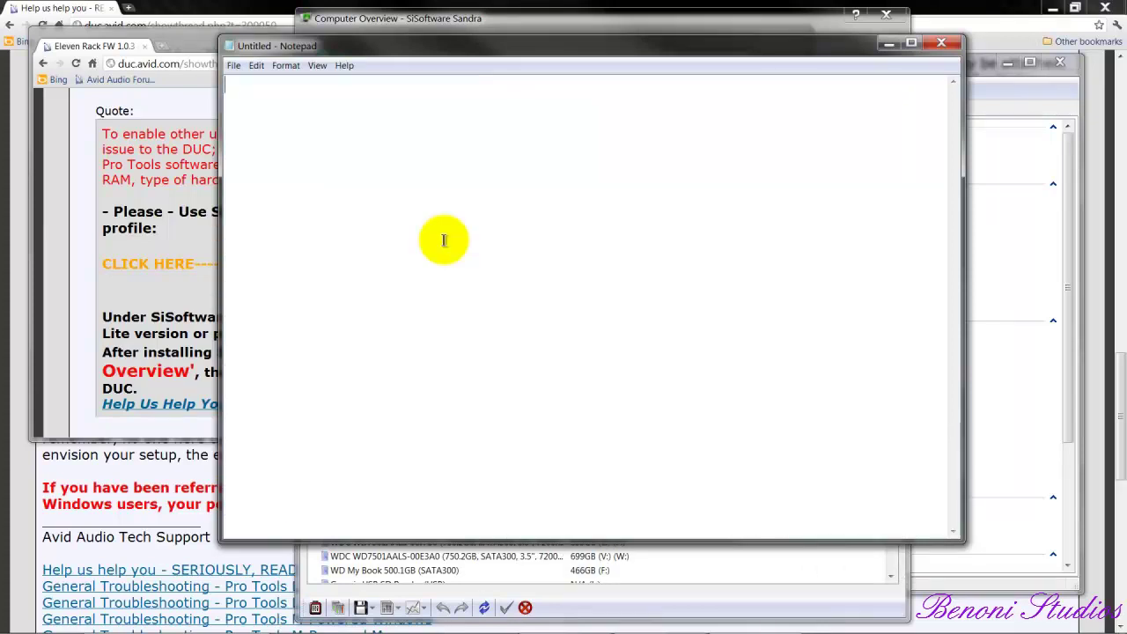
# Paste the report back via the context menu, review it, and minimize Notepad.
pyautogui.rightClick(498, 246)
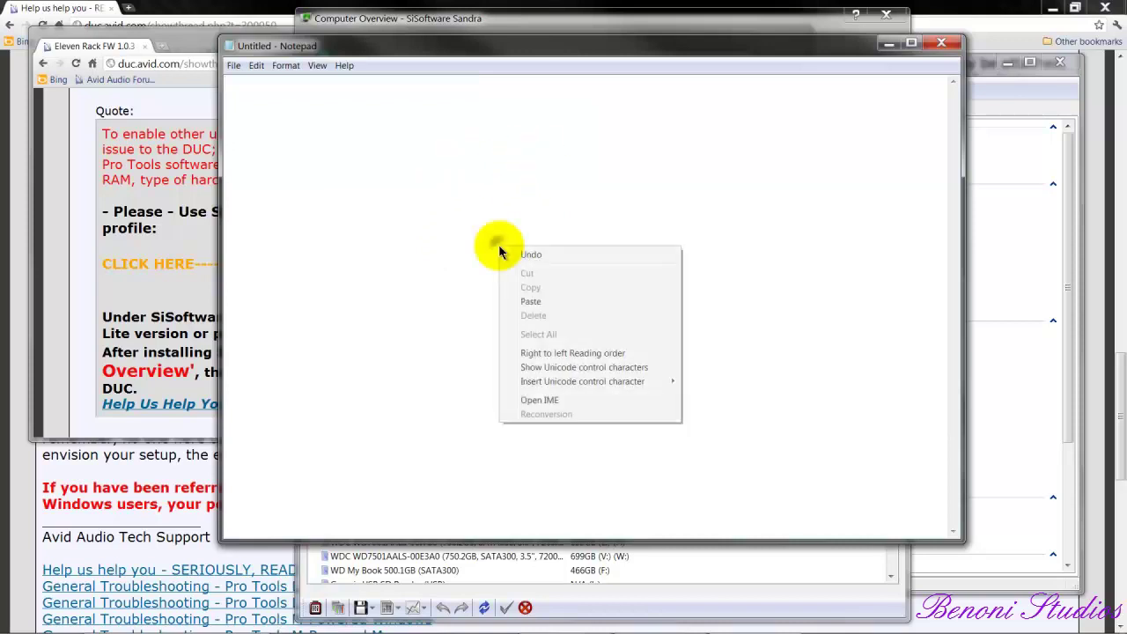
pyautogui.click(562, 295)
pyautogui.scroll(11, 656, 341)
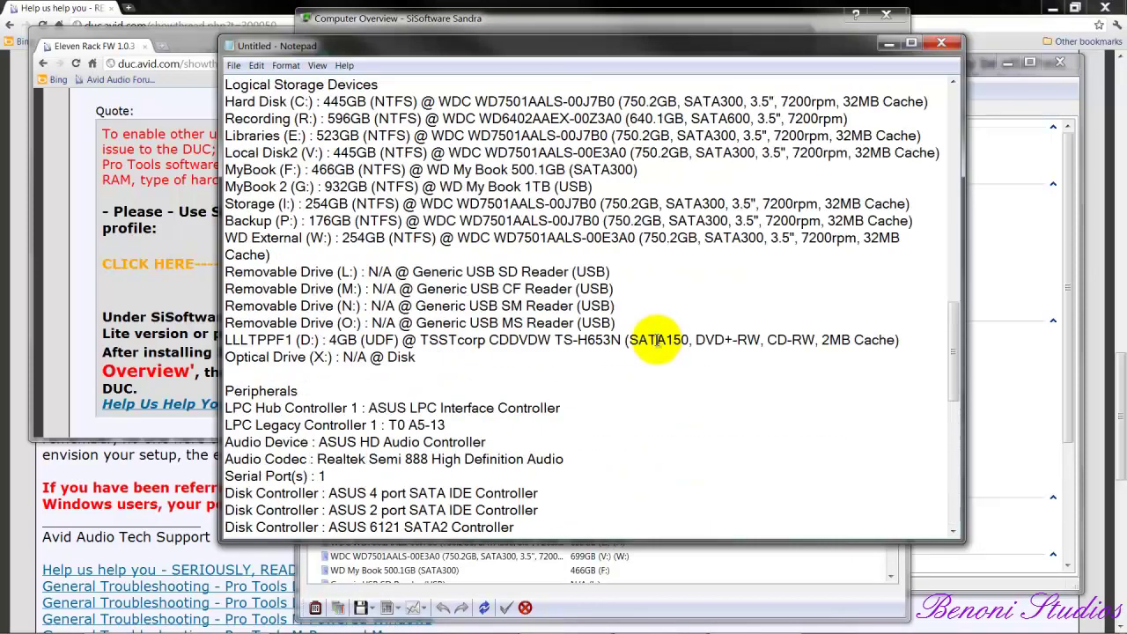
pyautogui.hotkey('ctrl', 'a')
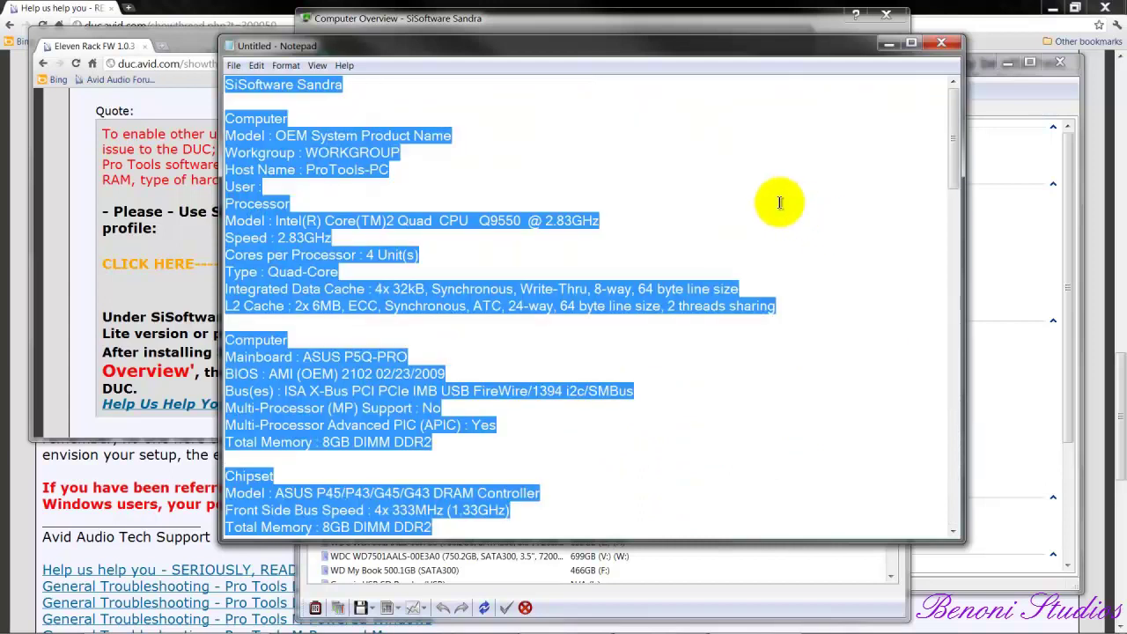
pyautogui.click(234, 65)
pyautogui.click(747, 235)
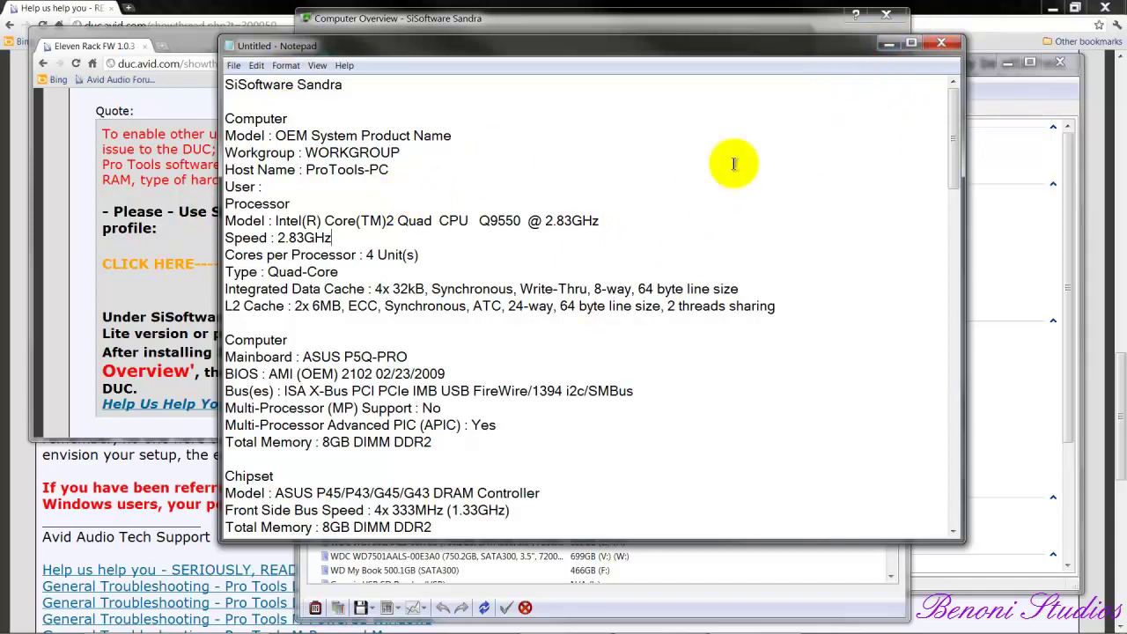
pyautogui.click(889, 44)
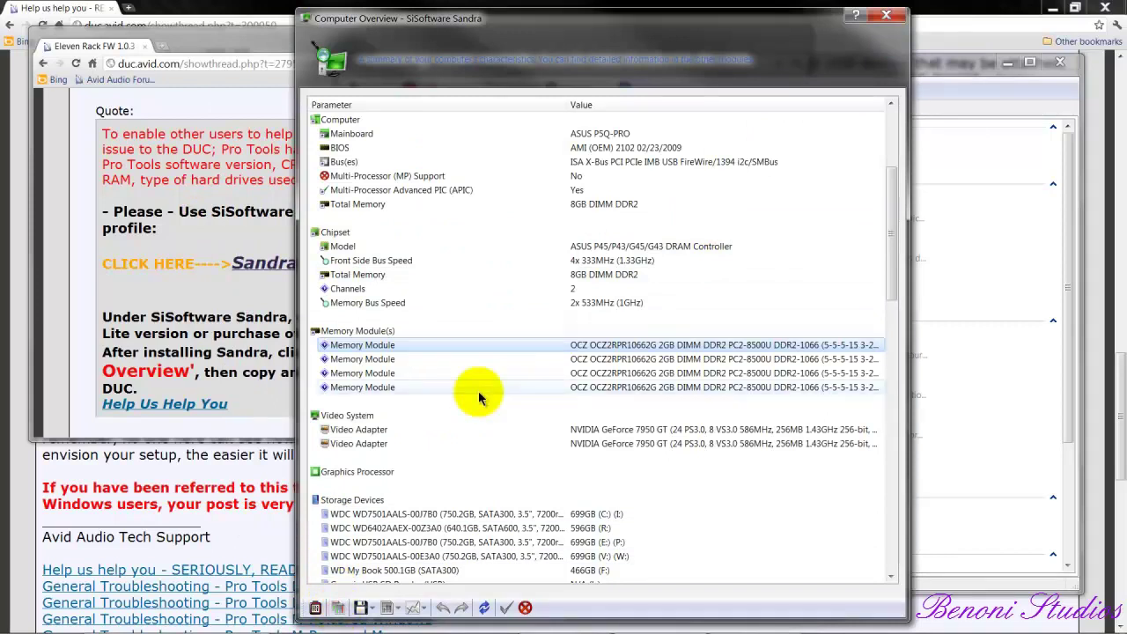
# Open the 'Win7/PT9 seems like cpu maxed' thread in the forum and start a reply.
pyautogui.click(211, 42)
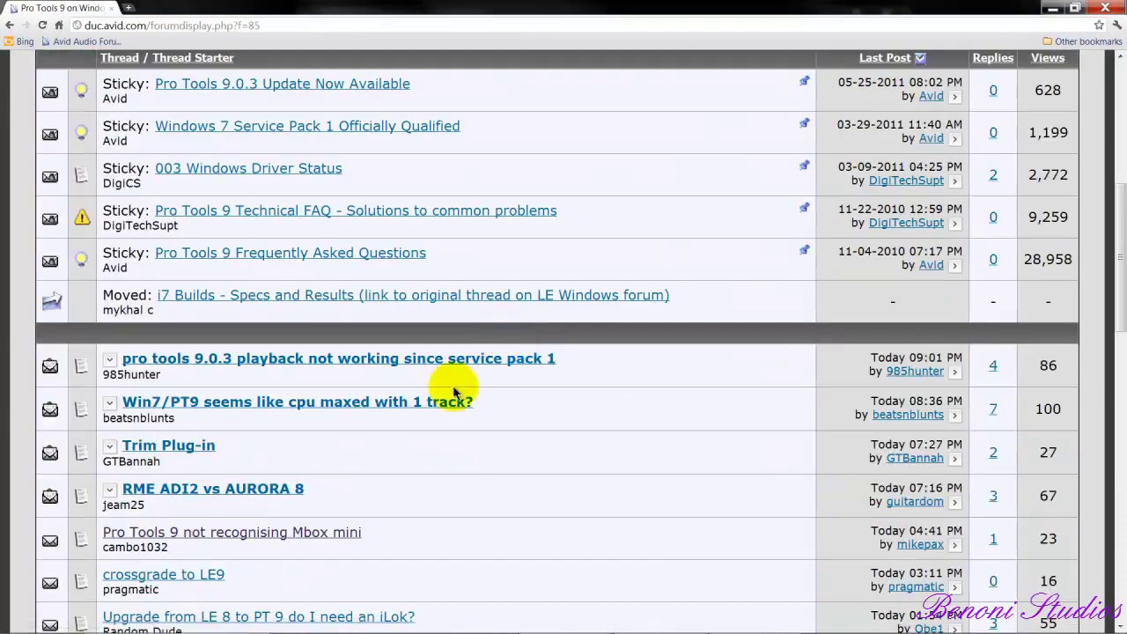
pyautogui.click(423, 403)
pyautogui.moveTo(1120, 312); pyautogui.dragTo(1108, 541)
pyautogui.click(90, 282)
# Paste the Sandra system report into the reply message.
pyautogui.scroll(-3, 334, 443)
pyautogui.rightClick(388, 379)
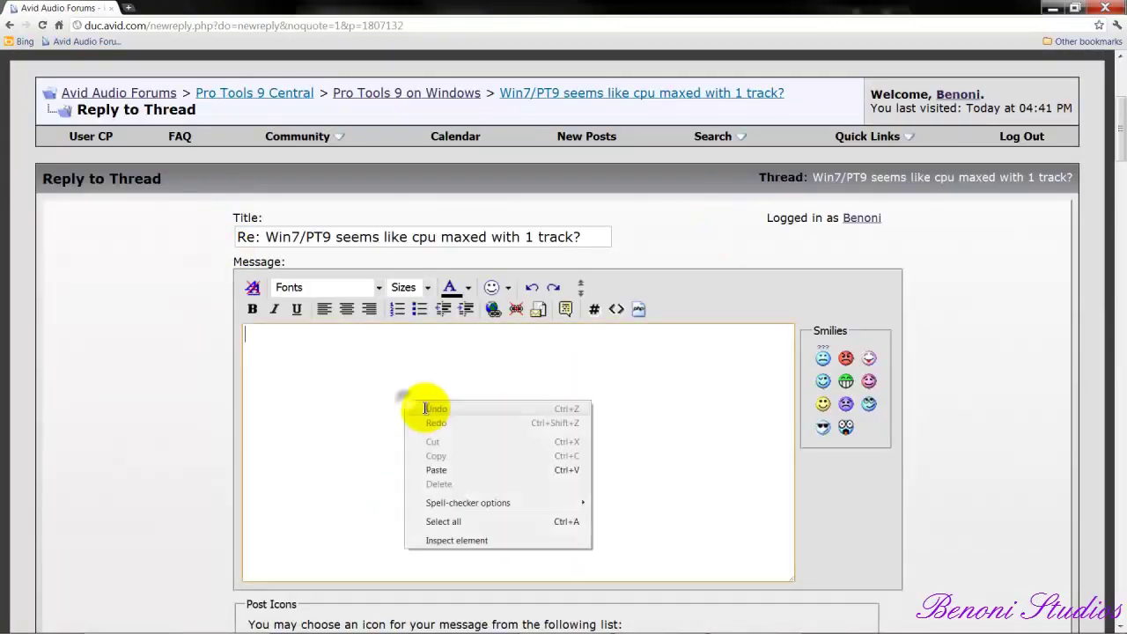
pyautogui.click(462, 469)
pyautogui.scroll(-3, 227, 440)
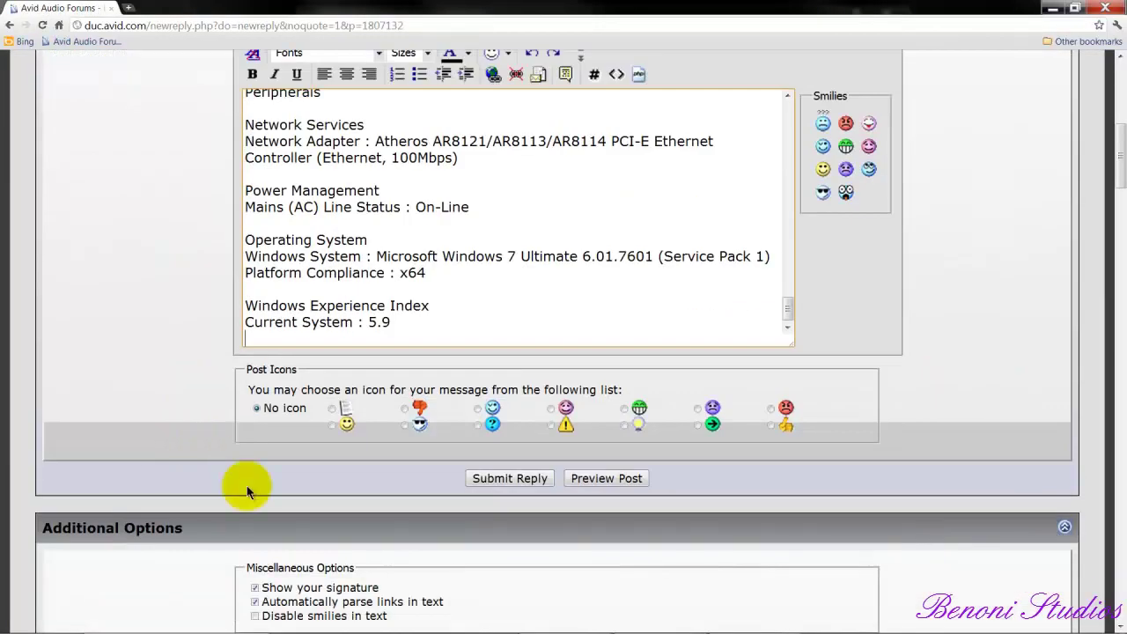
pyautogui.scroll(5, 121, 427)
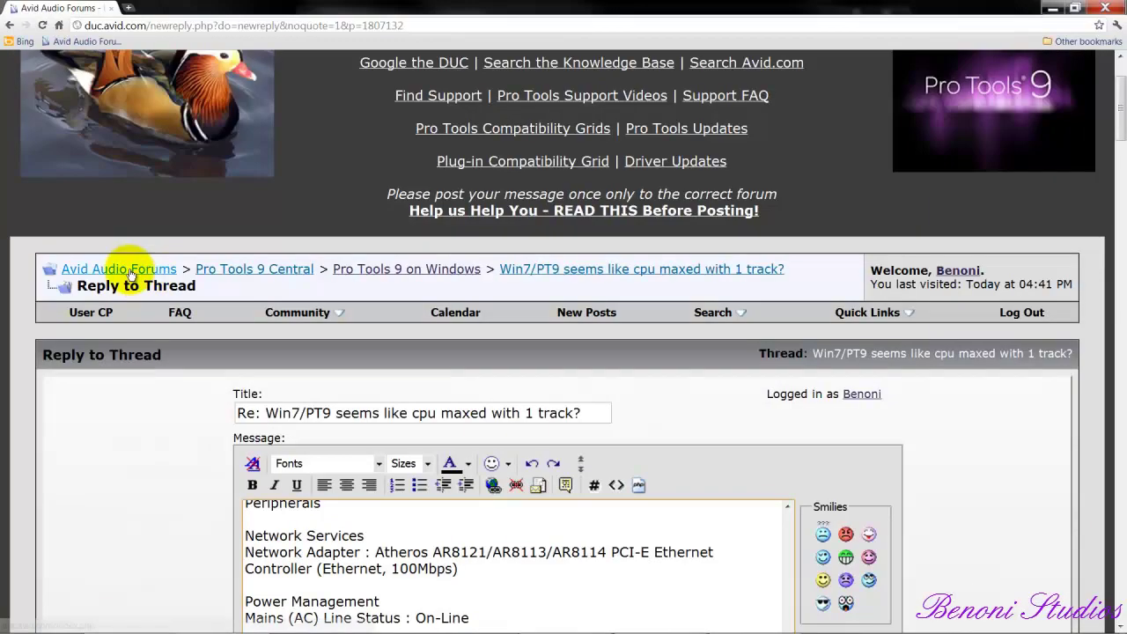
# Return to the Avid Audio Forums index and scroll to the Pro Tools LE, MP & M-Powered sections.
pyautogui.click(128, 267)
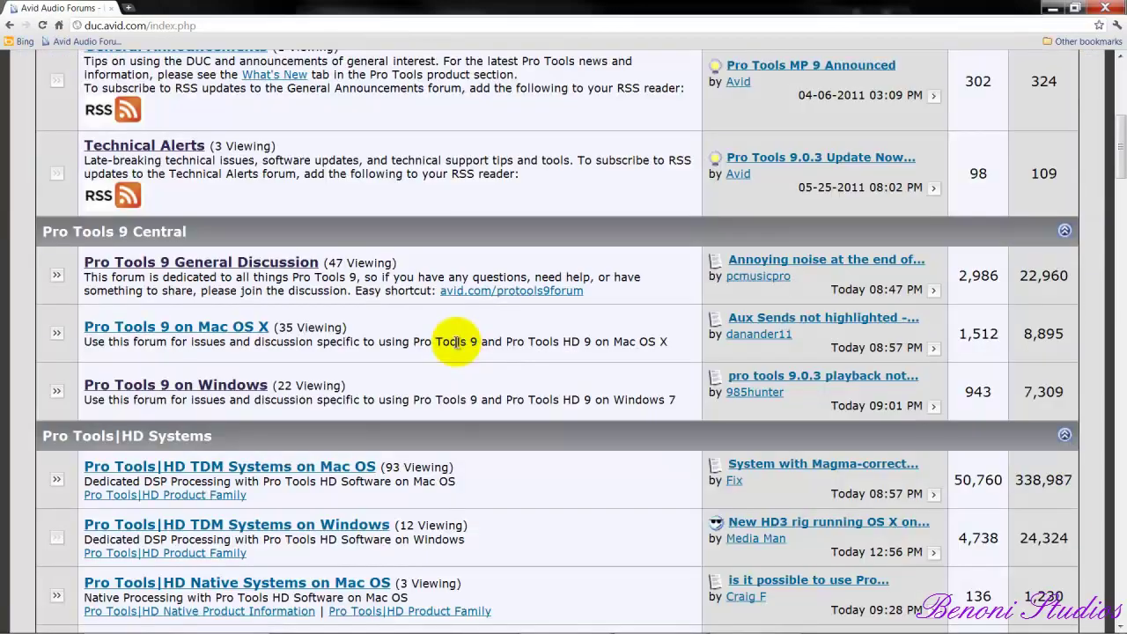
pyautogui.scroll(-1, 456, 341)
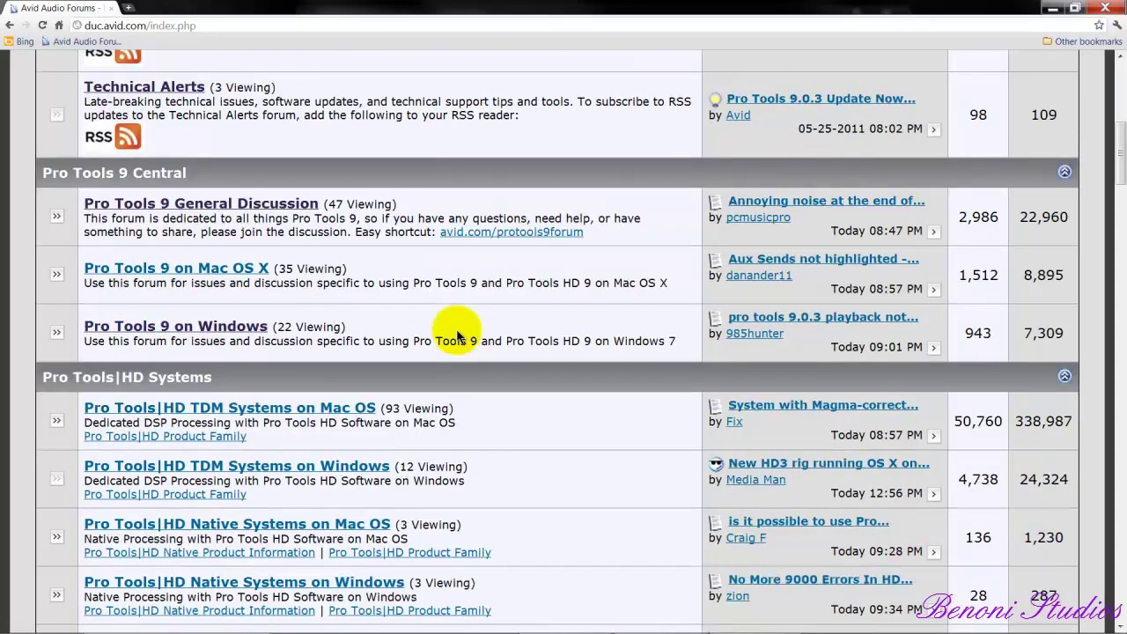
pyautogui.scroll(-5, 175, 328)
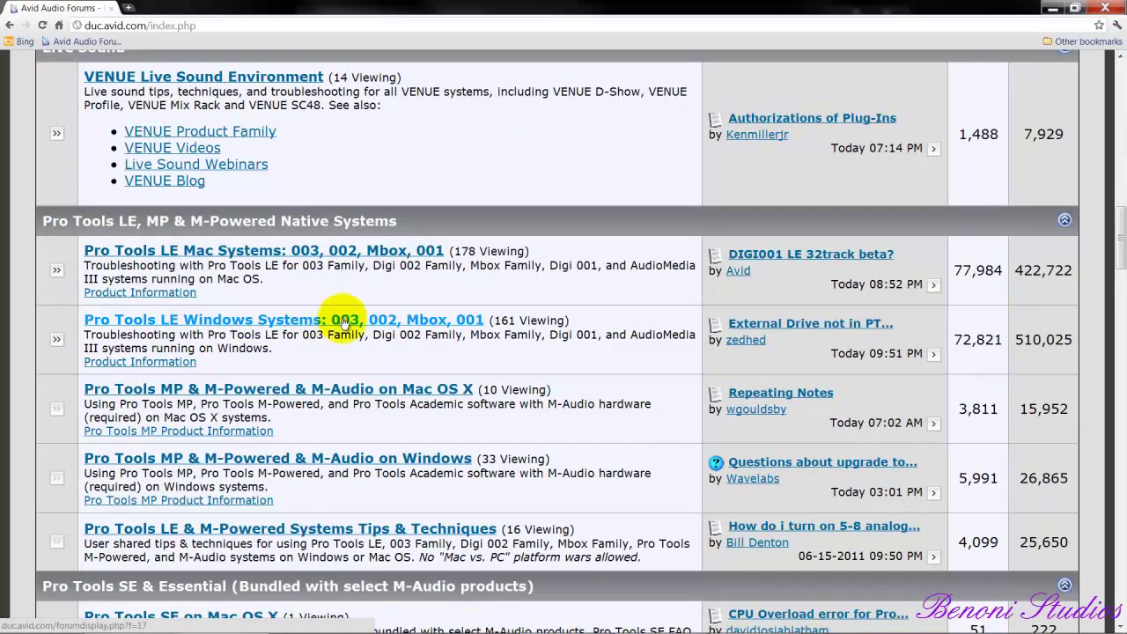
# Open a new thread form in the Pro Tools LE Windows Systems forum.
pyautogui.click(409, 321)
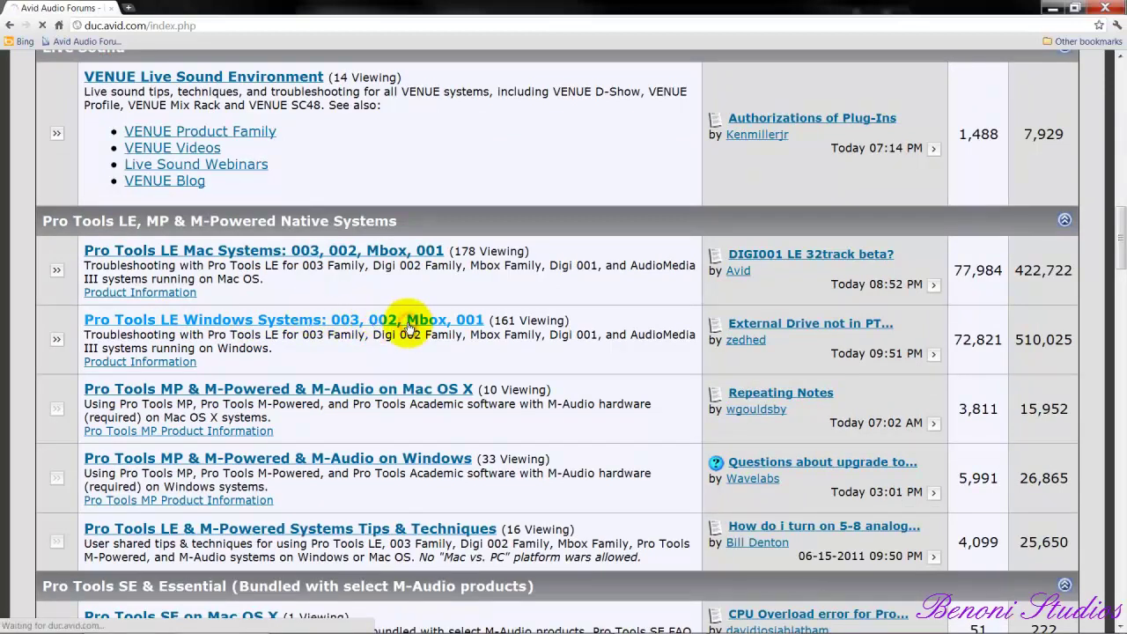
pyautogui.scroll(-2, 414, 350)
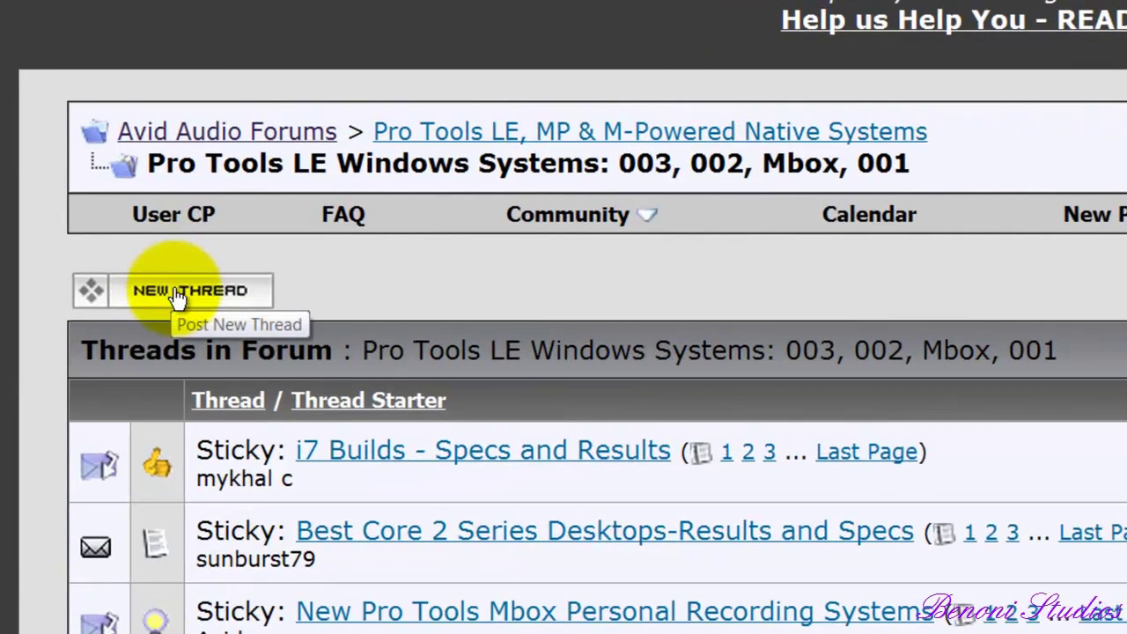
pyautogui.click(177, 297)
pyautogui.scroll(-2, 264, 334)
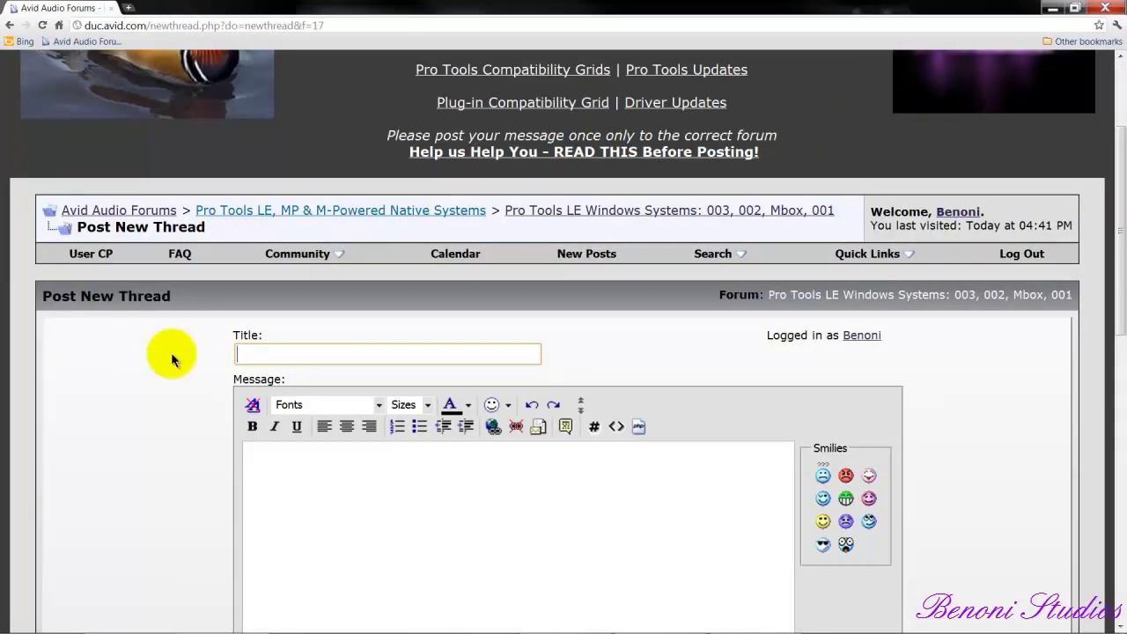
# Title the thread 'Help - PT8.0.3 give this error'.
pyautogui.write('hhhEEEEEEEEELPPPP')
pyautogui.press('BackSpace')
pyautogui.press('BackSpace')
pyautogui.press('BackSpace')
pyautogui.press('BackSpace')
pyautogui.press('BackSpace')
pyautogui.press('BackSpace')
pyautogui.press('BackSpace')
pyautogui.press('BackSpace')
pyautogui.press('BackSpace')
pyautogui.press('BackSpace')
pyautogui.press('BackSpace')
pyautogui.press('BackSpace')
pyautogui.press('BackSpace')
pyautogui.press('BackSpace')
pyautogui.press('BackSpace')
pyautogui.press('BackSpace')
pyautogui.press('BackSpace')
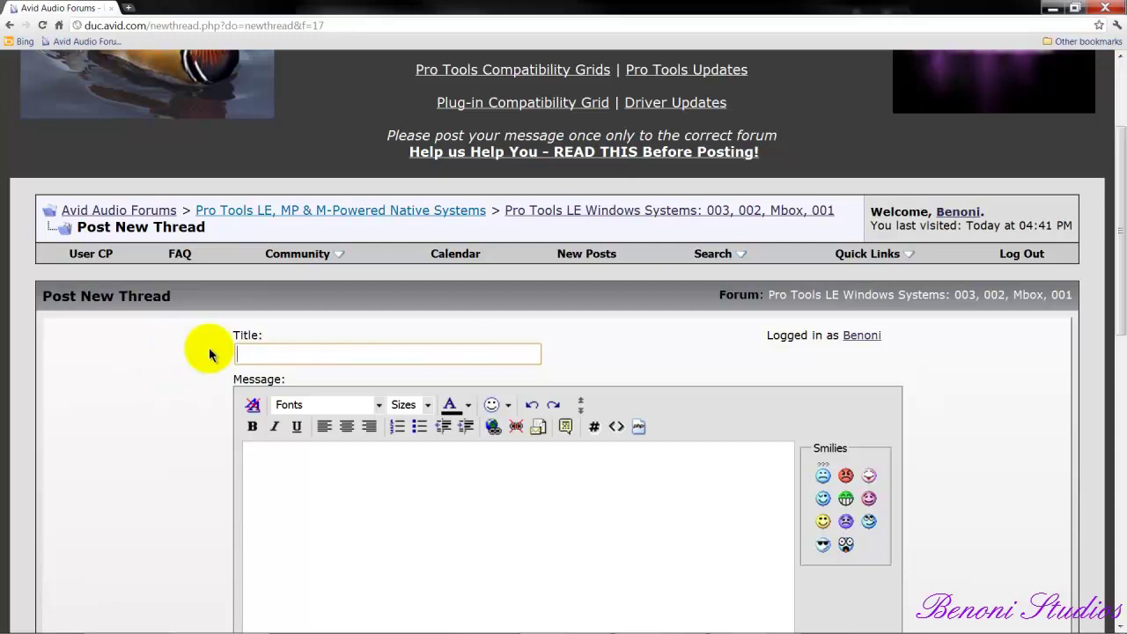
pyautogui.write('Help')
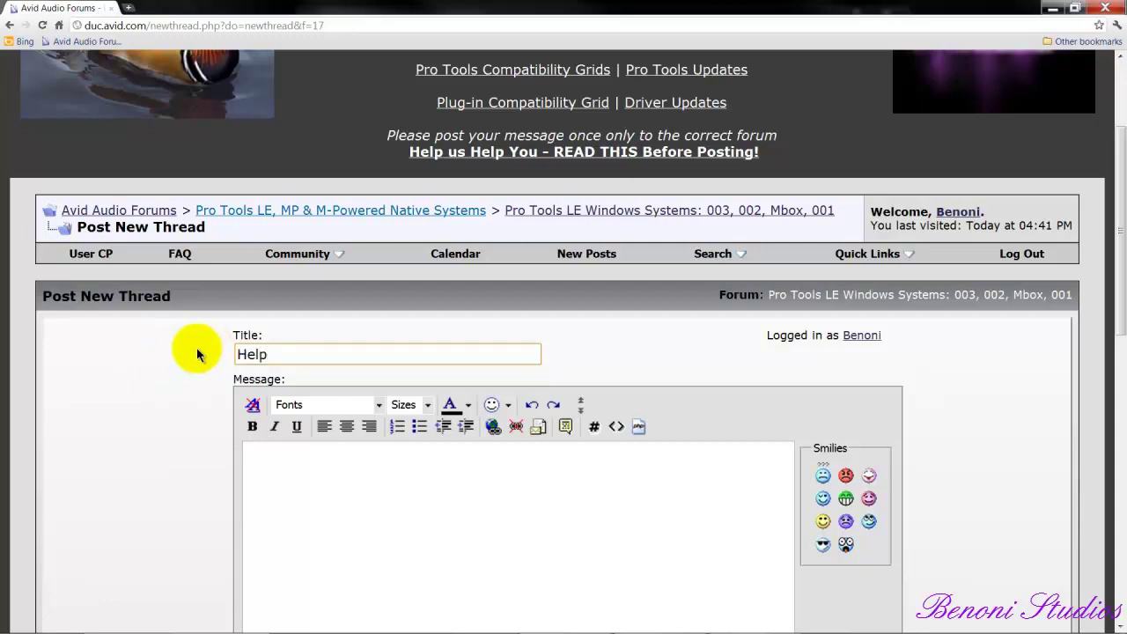
pyautogui.write(' - PT8.0.3 give this error')
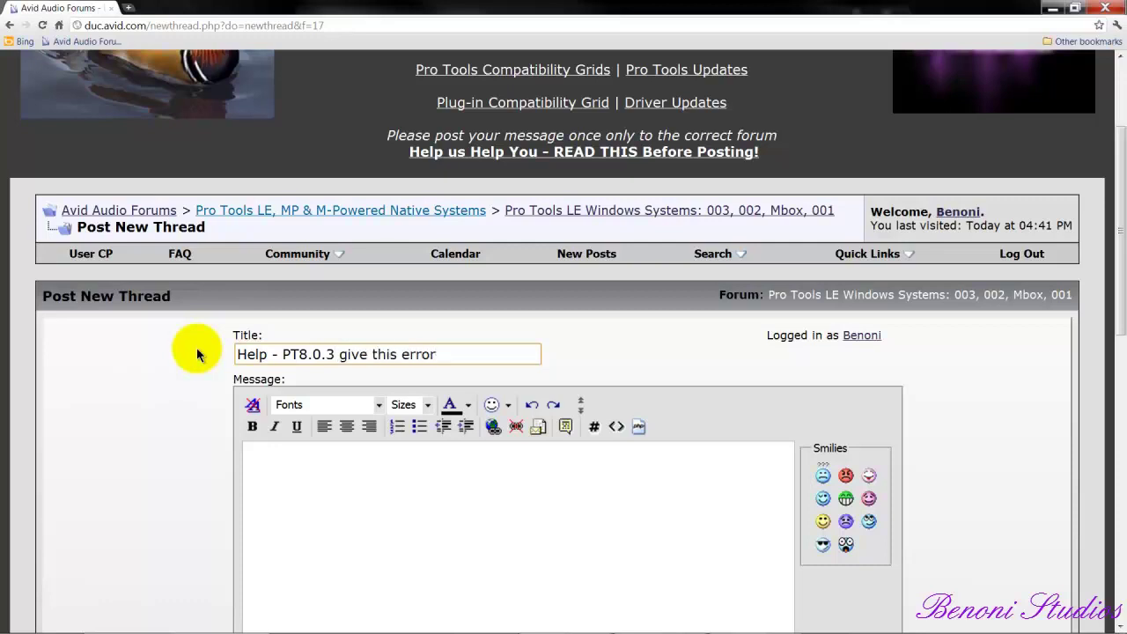
pyautogui.click(322, 529)
pyautogui.scroll(-2, 243, 388)
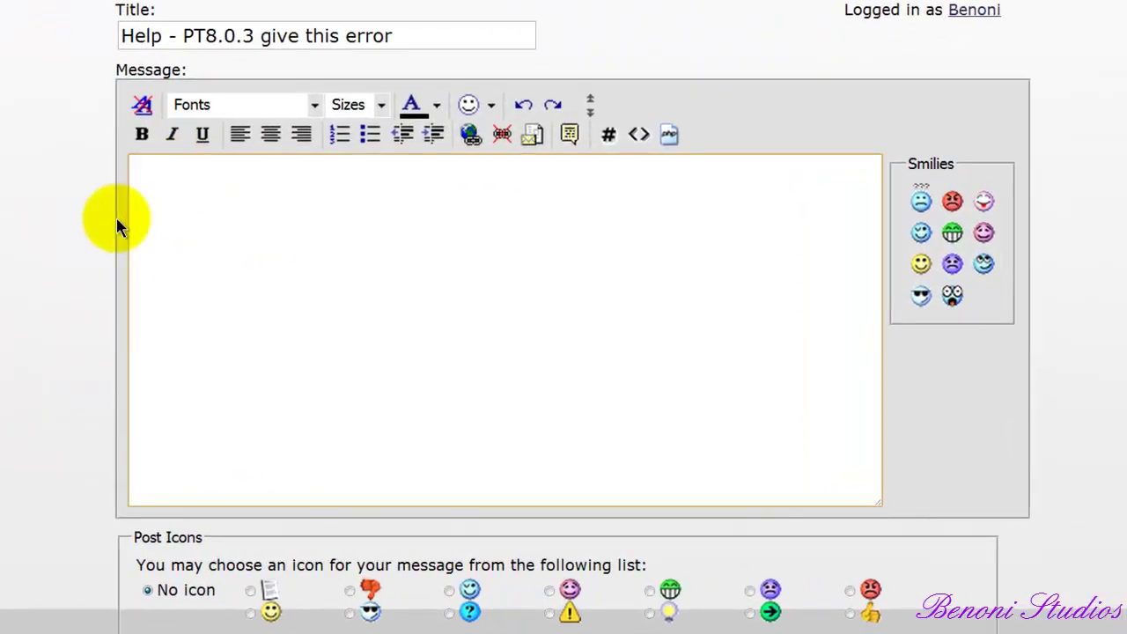
pyautogui.click(16, 280)
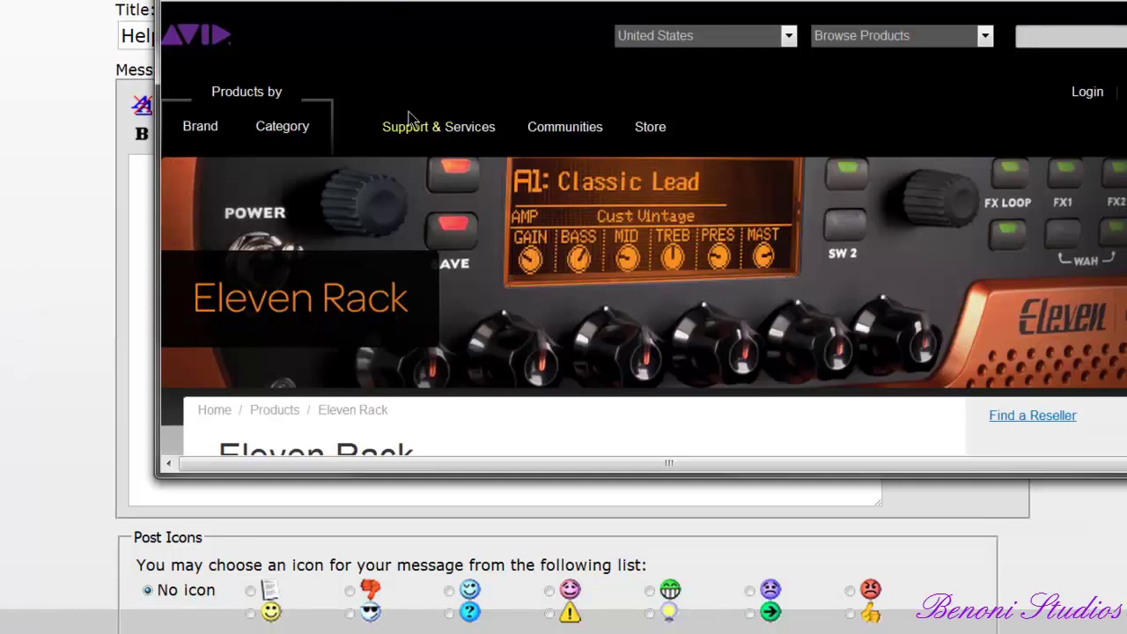
pyautogui.click(455, 132)
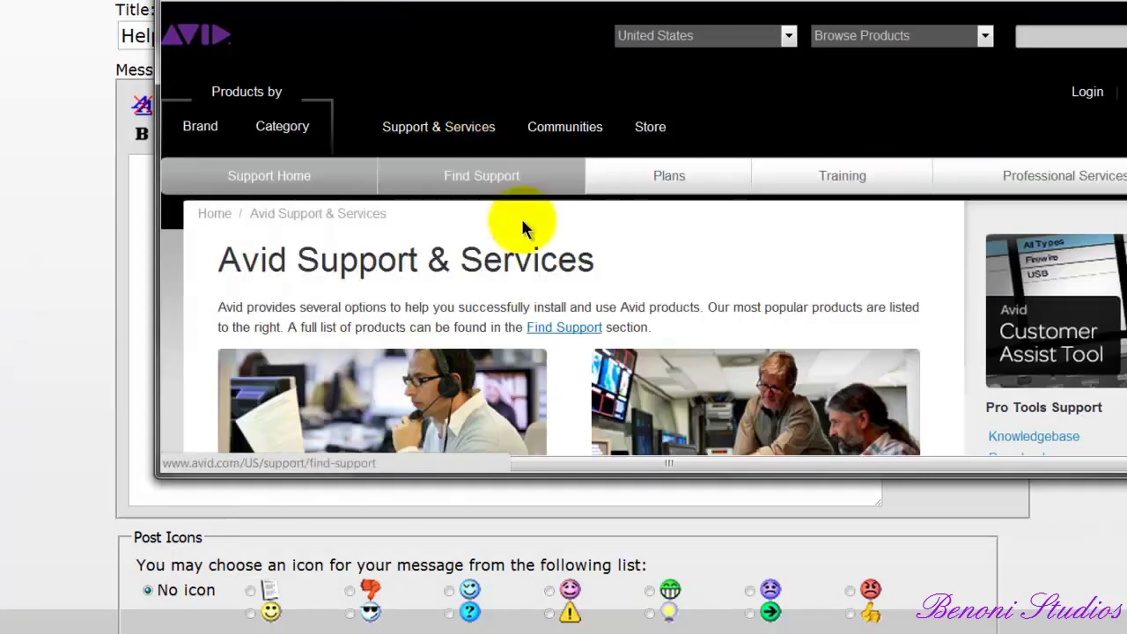
pyautogui.scroll(-3, 541, 156)
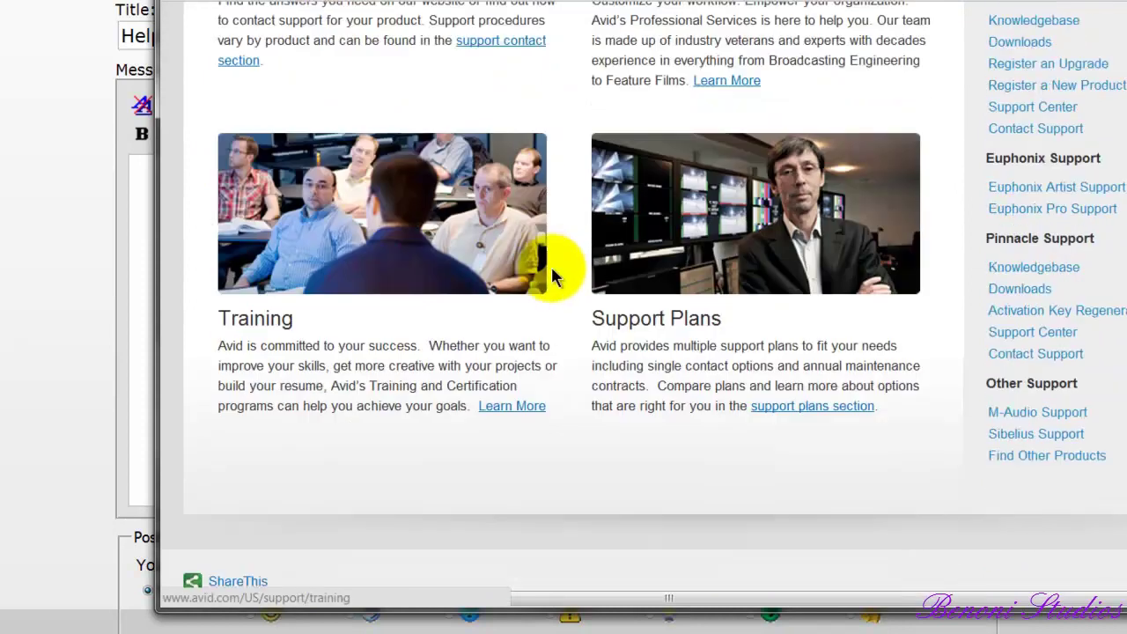
pyautogui.scroll(4, 564, 352)
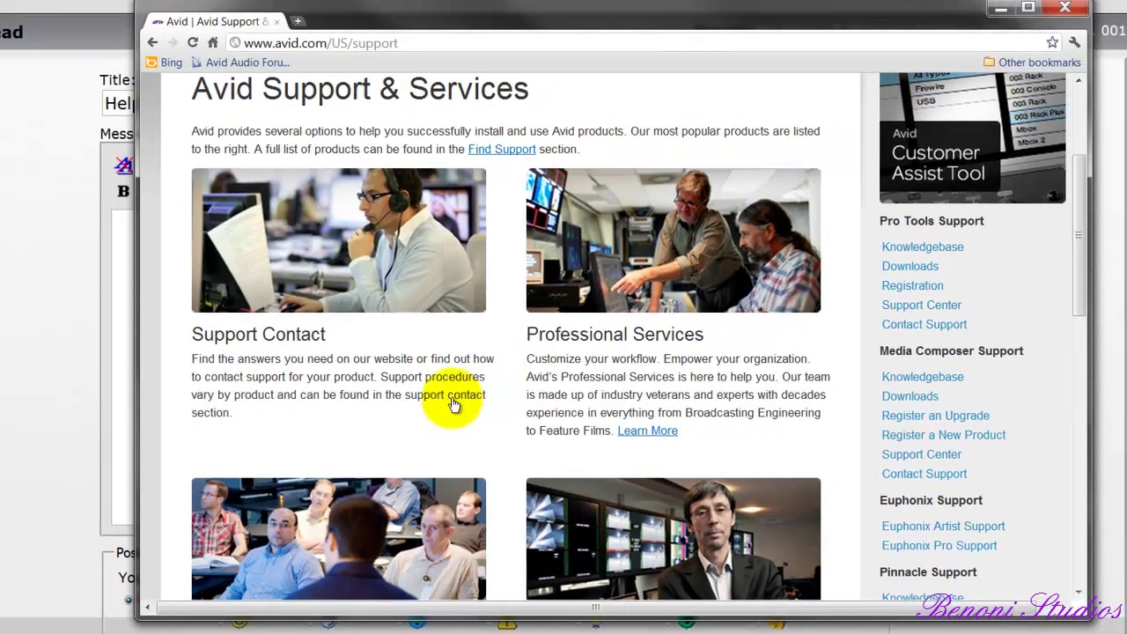
pyautogui.click(453, 404)
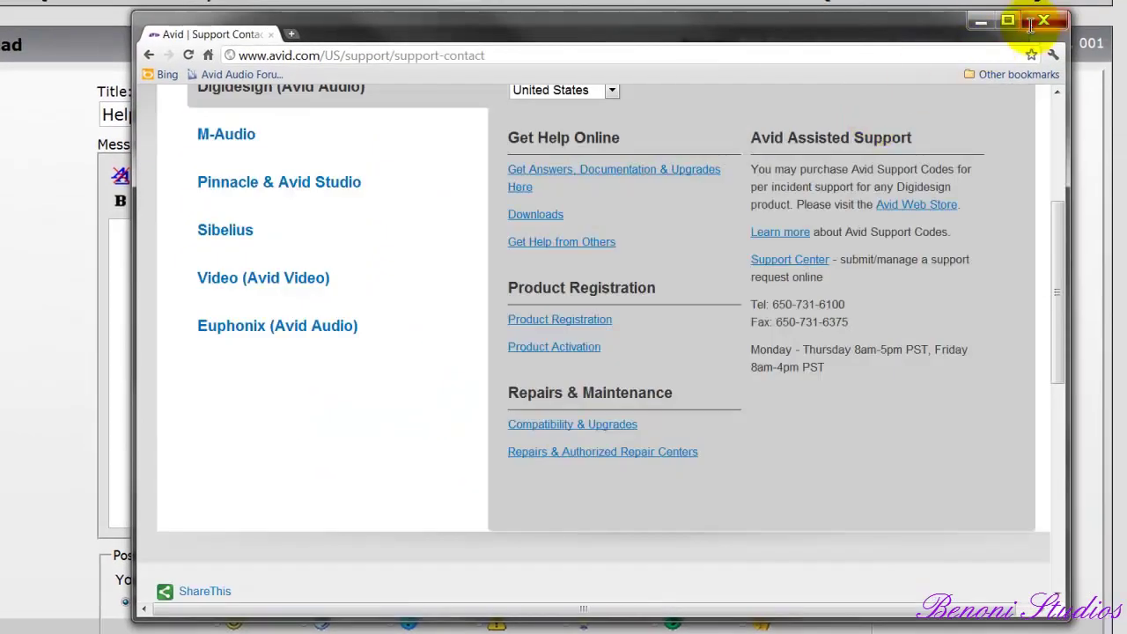
pyautogui.click(1065, 7)
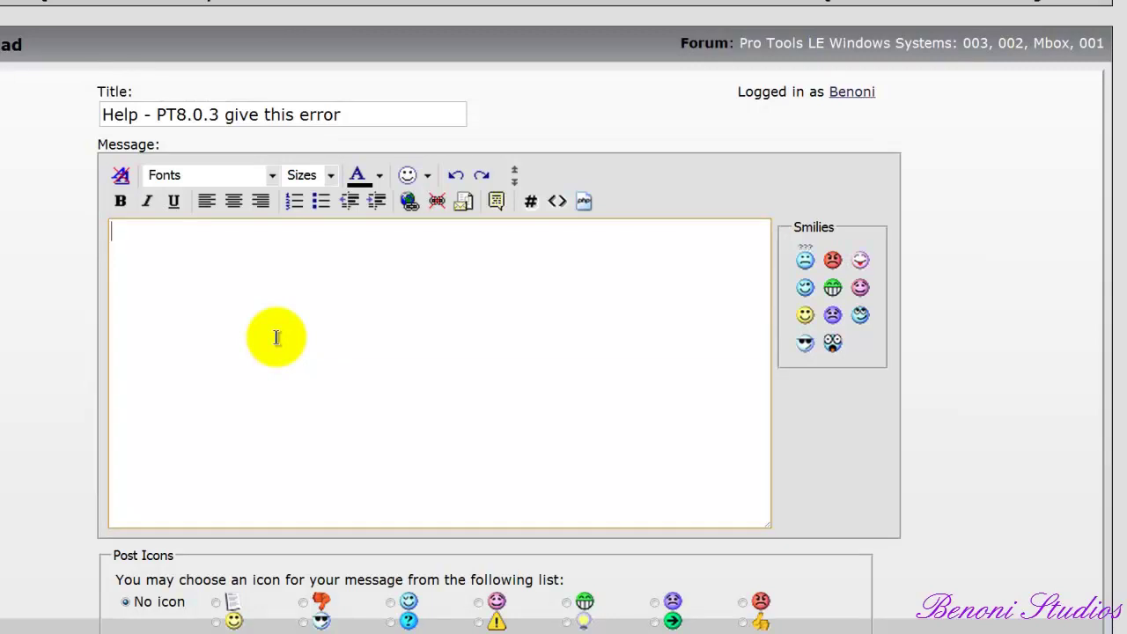
# Write the problem description mentioning error code 9073, the Strike plugin and version details.
pyautogui.write('Hello, describe ')
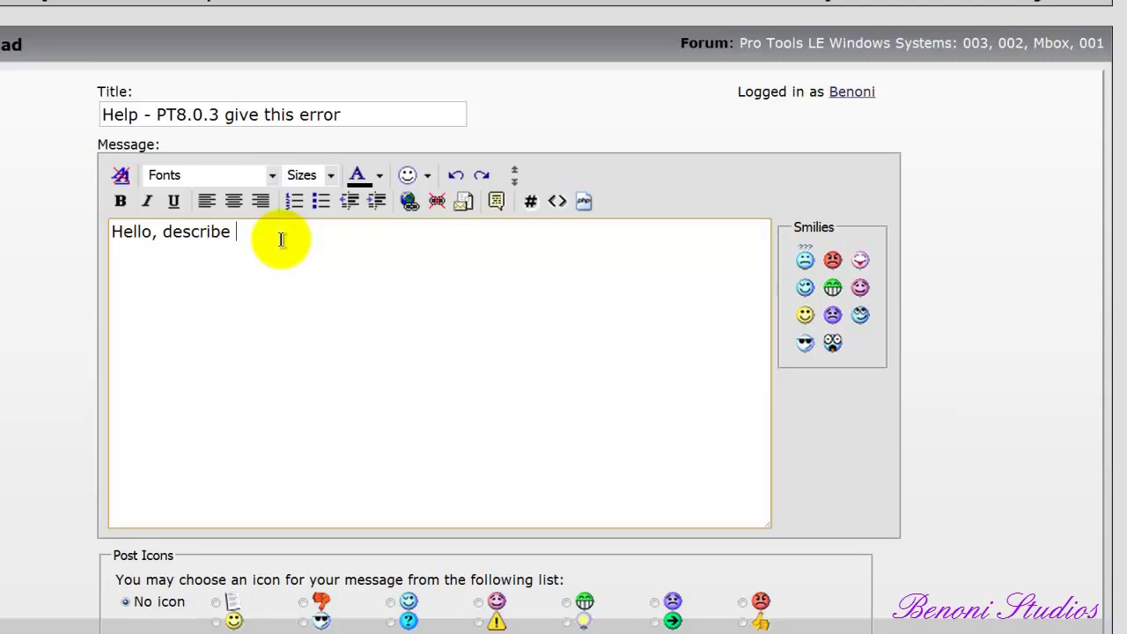
pyautogui.write(', error code 9073')
pyautogui.write('plug')
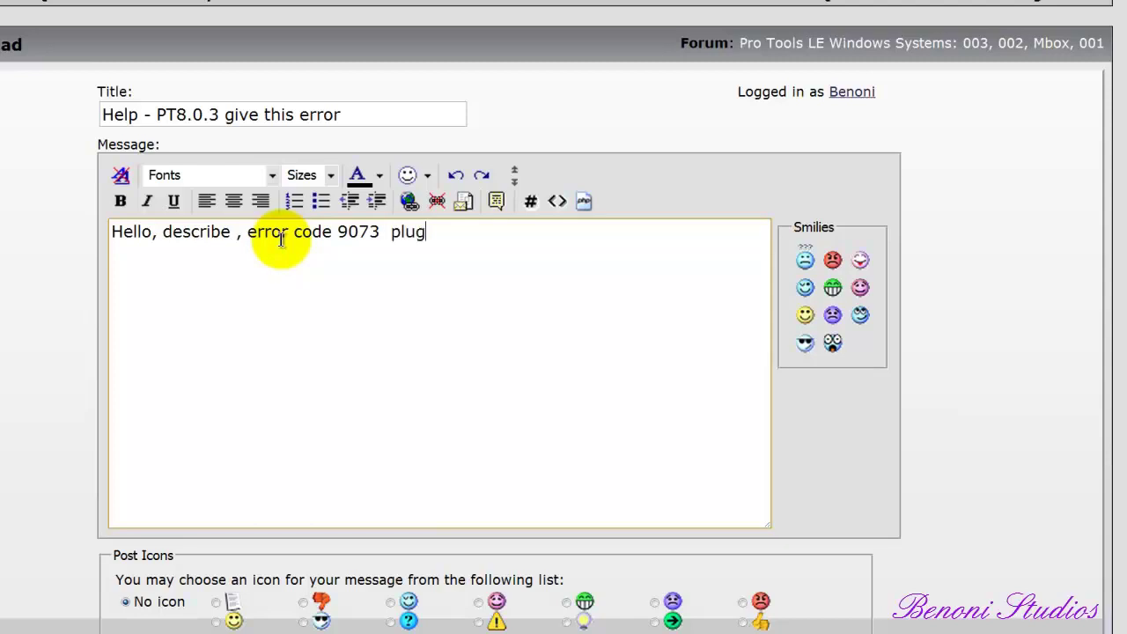
pyautogui.write('in Strike')
pyautogui.write('LIST THE PROBLEM')
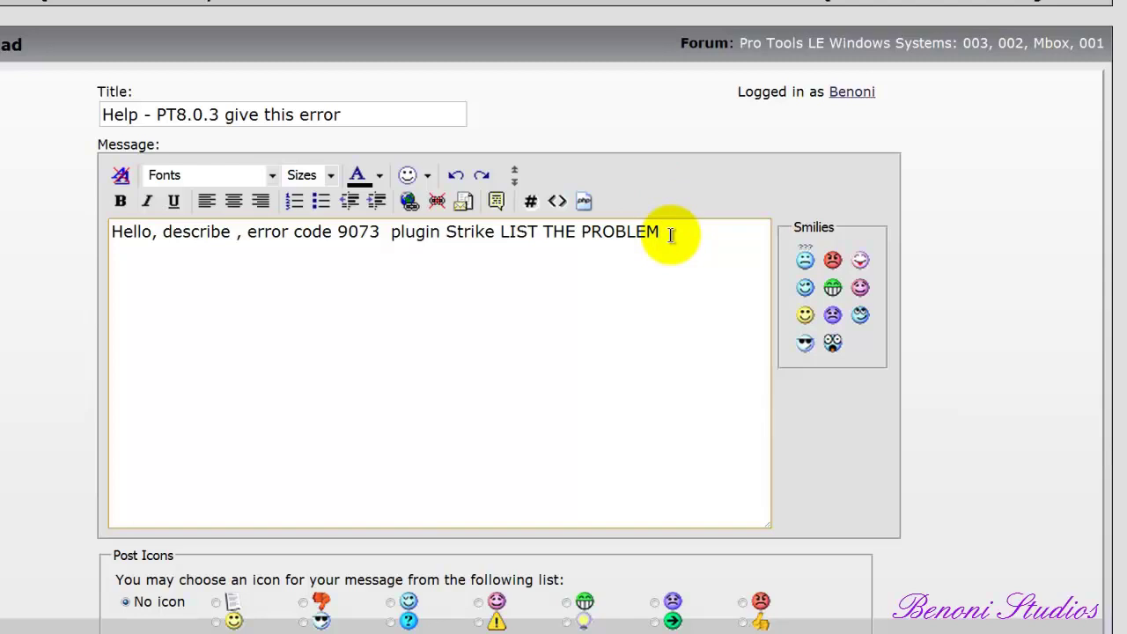
pyautogui.press('Return')
pyautogui.press('Return')
pyautogui.write('Version PT 9')
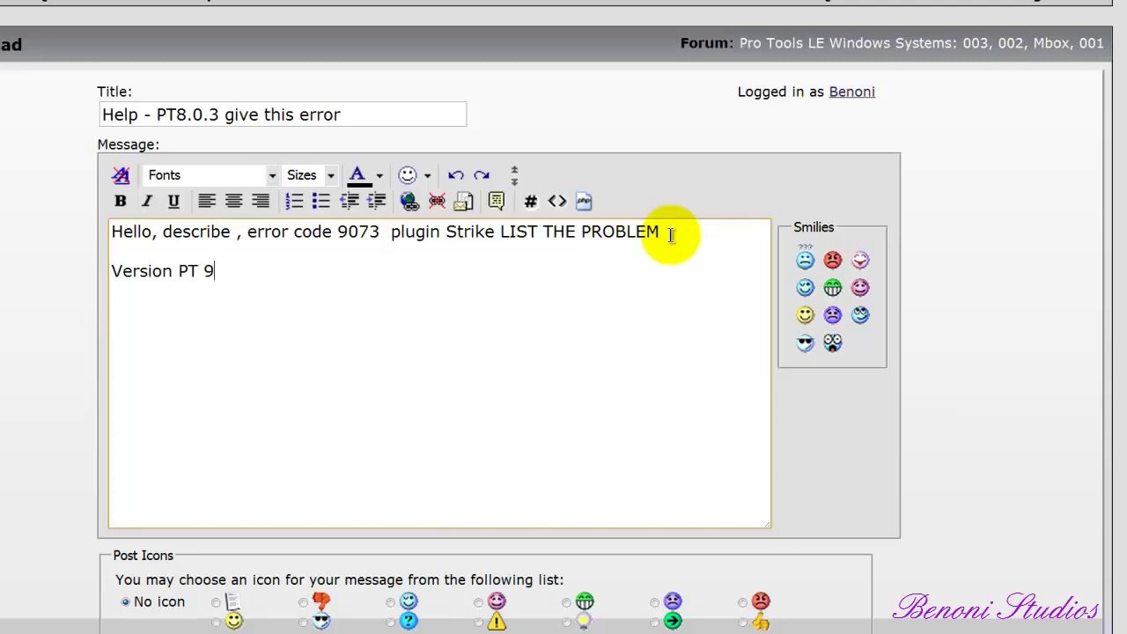
pyautogui.write('.0 9.0.2')
pyautogui.press('BackSpace')
pyautogui.press('BackSpace')
pyautogui.press('BackSpace')
pyautogui.press('BackSpace')
pyautogui.press('BackSpace')
pyautogui.press('BackSpace')
pyautogui.press('BackSpace')
pyautogui.press('BackSpace')
pyautogui.press('BackSpace')
pyautogui.press('BackSpace')
pyautogui.press('BackSpace')
pyautogui.press('BackSpace')
pyautogui.press('BackSpace')
pyautogui.press('BackSpace')
pyautogui.press('BackSpace')
pyautogui.press('BackSpace')
pyautogui.press('BackSpace')
pyautogui.press('BackSpace')
pyautogui.press('BackSpace')
pyautogui.press('BackSpace')
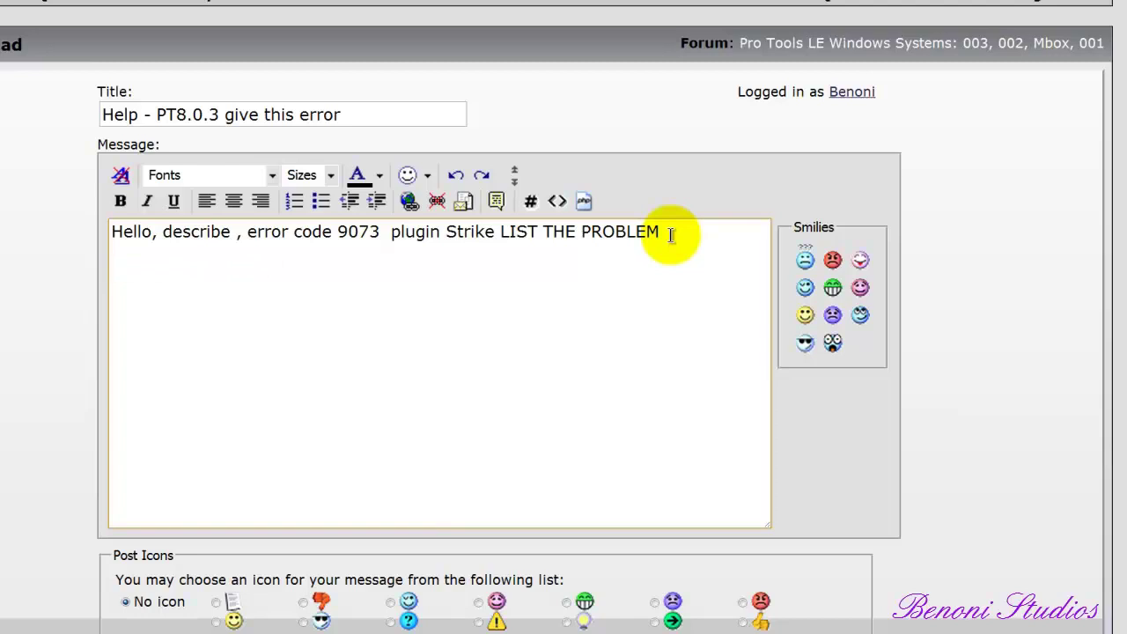
pyautogui.write('Strike 1.')
pyautogui.press('BackSpace')
pyautogui.write('.5')
pyautogui.press('BackSpace')
pyautogui.press('BackSpace')
pyautogui.press('BackSpace')
pyautogui.press('BackSpace')
pyautogui.press('BackSpace')
pyautogui.press('BackSpace')
pyautogui.press('BackSpace')
pyautogui.press('BackSpace')
pyautogui.press('BackSpace')
pyautogui.press('BackSpace')
# Add '003' and 'Eleven Rack' on separate lines, correcting typos along the way.
pyautogui.press('Return')
pyautogui.write('003')
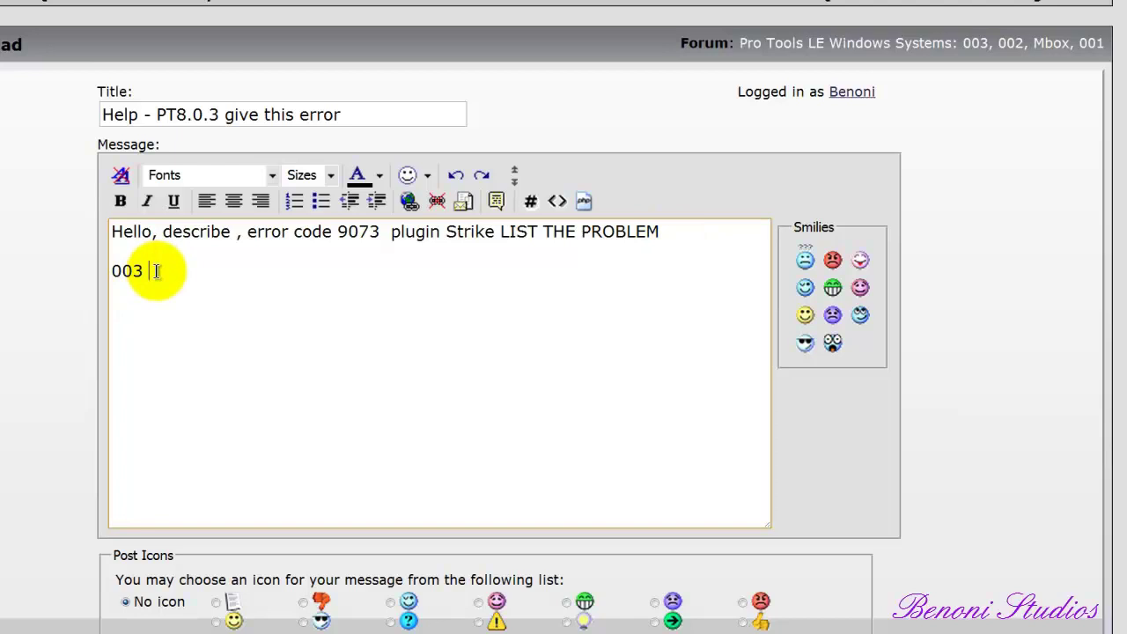
pyautogui.write(' dbt')
pyautogui.press('BackSpace')
pyautogui.press('BackSpace')
pyautogui.press('BackSpace')
pyautogui.write('Rack')
pyautogui.press('BackSpace')
pyautogui.press('BackSpace')
pyautogui.press('BackSpace')
pyautogui.press('BackSpace')
pyautogui.press('Return')
pyautogui.write('11R')
pyautogui.press('BackSpace')
pyautogui.press('BackSpace')
pyautogui.press('BackSpace')
pyautogui.write('Eleven Raack')
pyautogui.press('BackSpace')
pyautogui.press('BackSpace')
pyautogui.press('BackSpace')
pyautogui.write('ck')
pyautogui.press('Return')
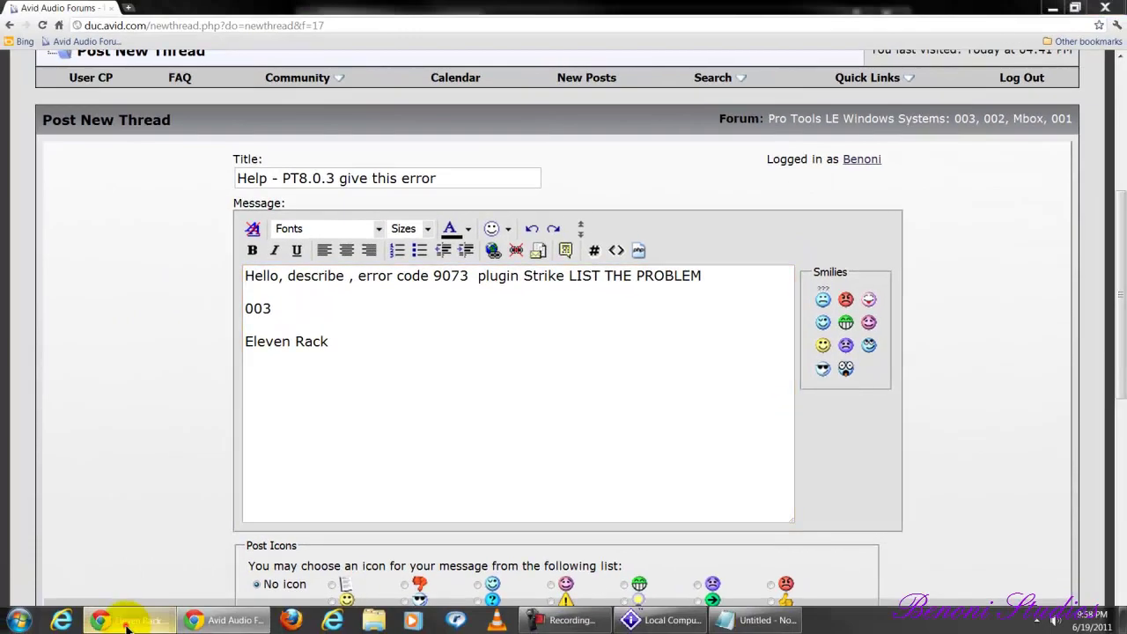
pyautogui.click(126, 618)
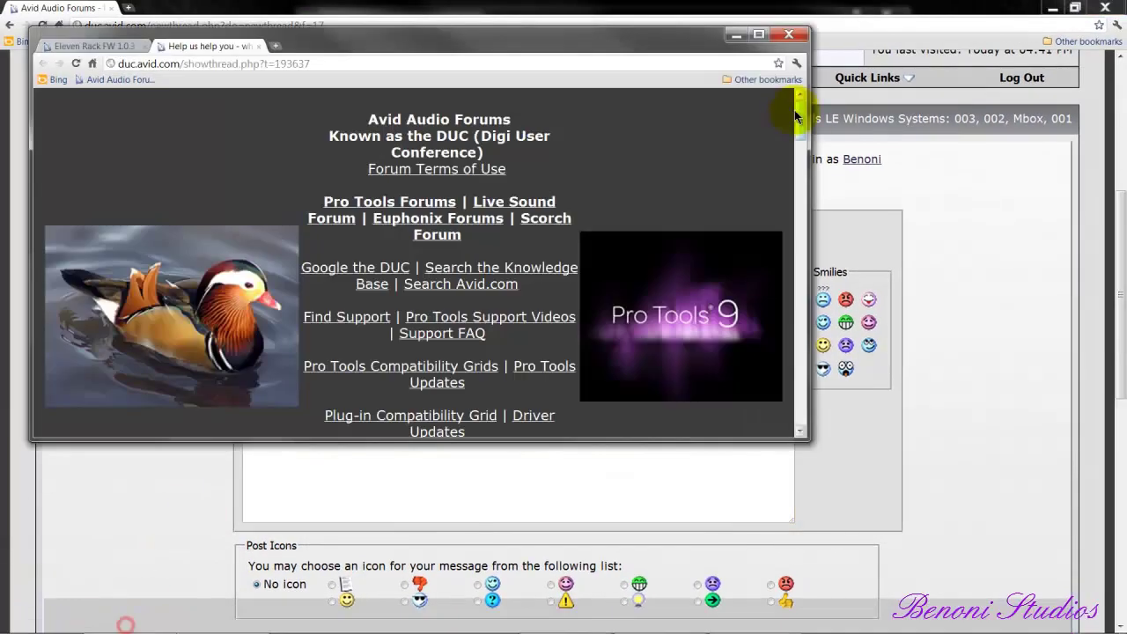
pyautogui.moveTo(797, 113); pyautogui.dragTo(795, 293)
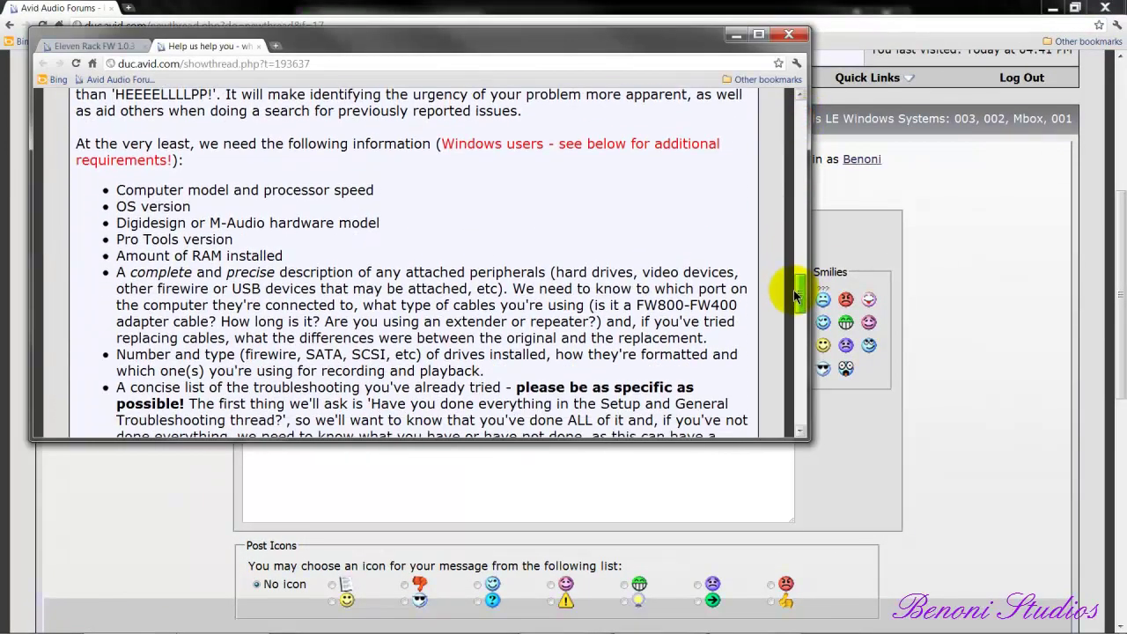
pyautogui.scroll(-1, 796, 297)
pyautogui.moveTo(100, 133); pyautogui.dragTo(617, 397)
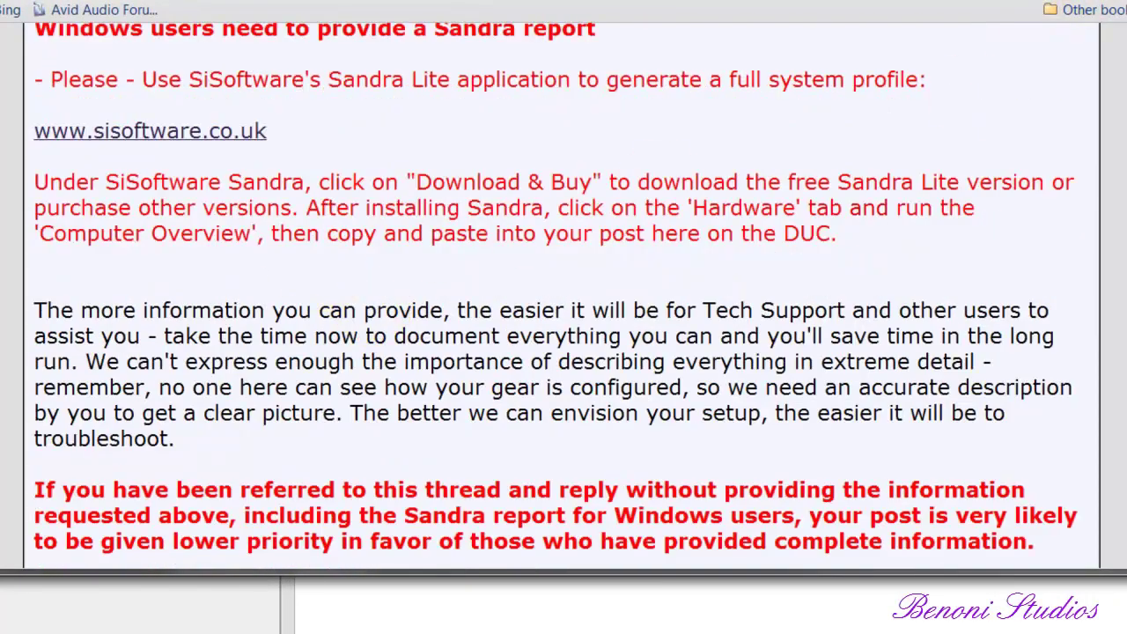
pyautogui.press('super+Down')
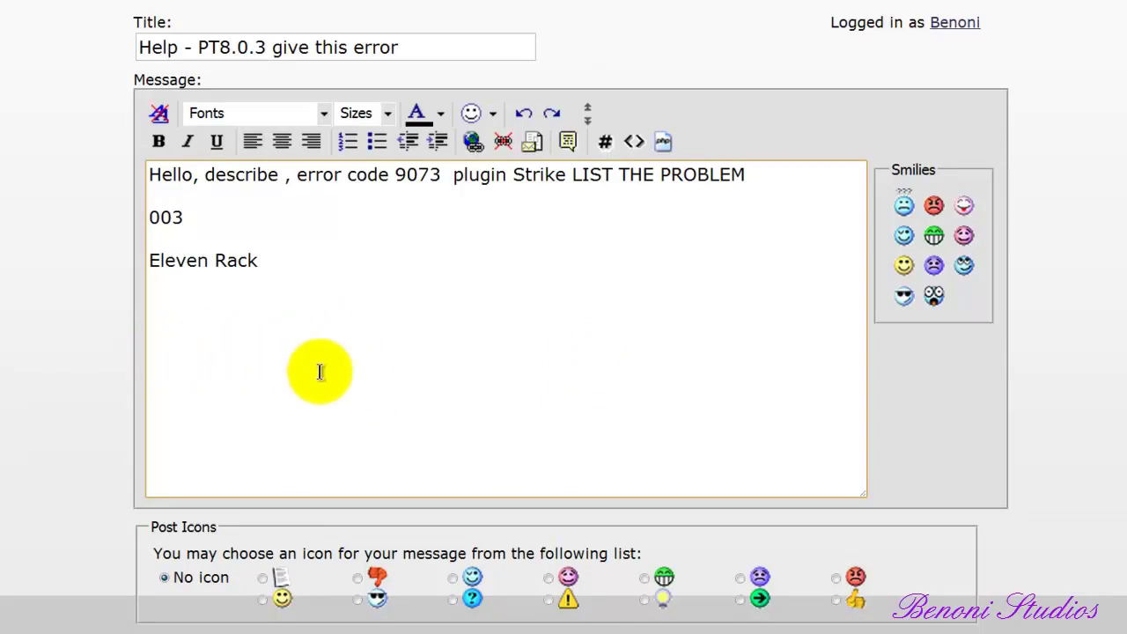
# Paste the Sandra report into the message, try warning and question-mark icons, then set no icon.
pyautogui.rightClick(220, 320)
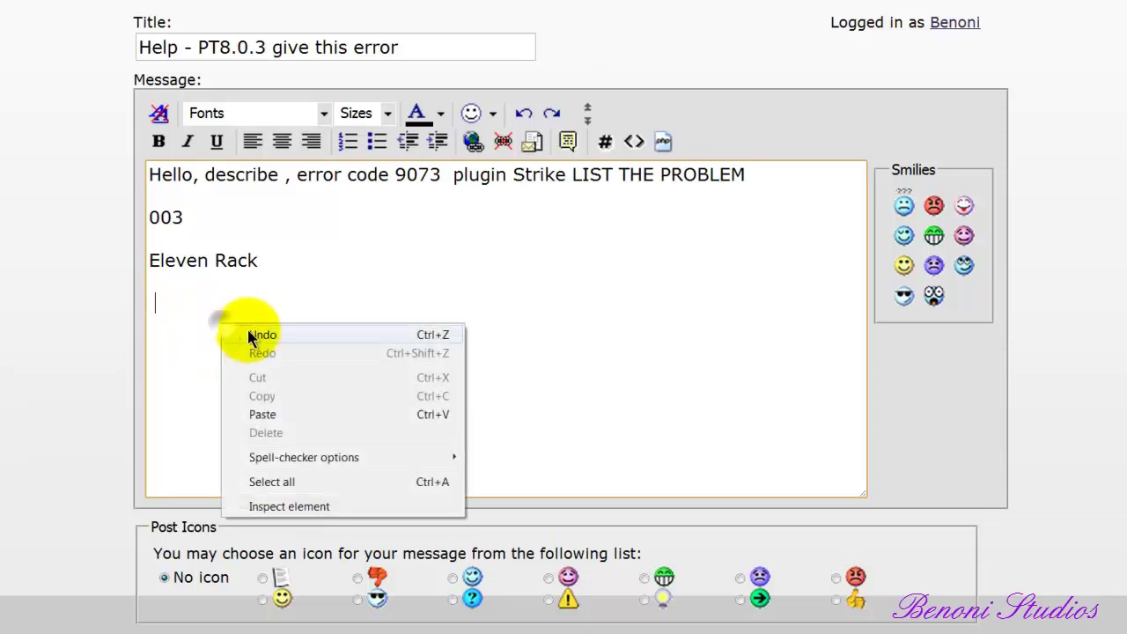
pyautogui.click(303, 412)
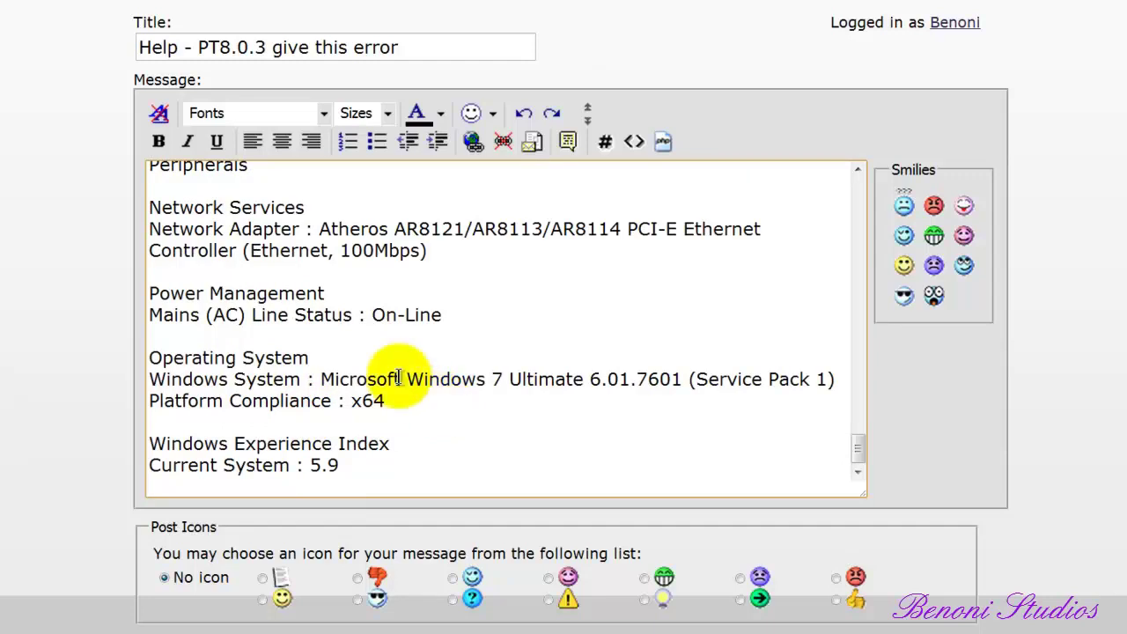
pyautogui.scroll(-3, 12, 236)
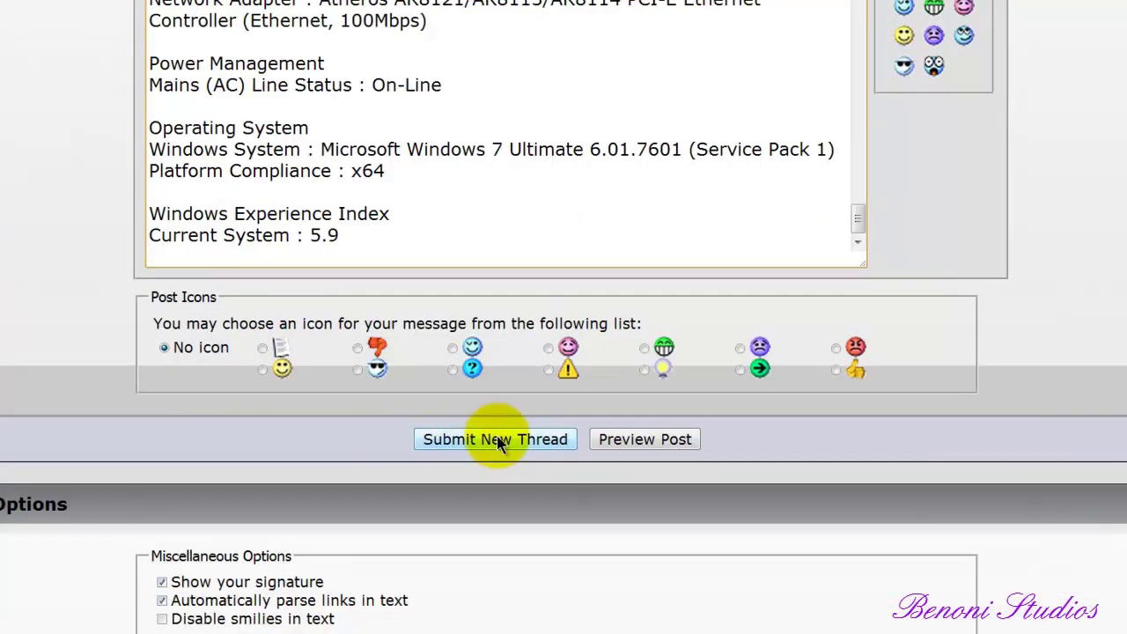
pyautogui.click(547, 370)
pyautogui.click(452, 370)
pyautogui.click(161, 348)
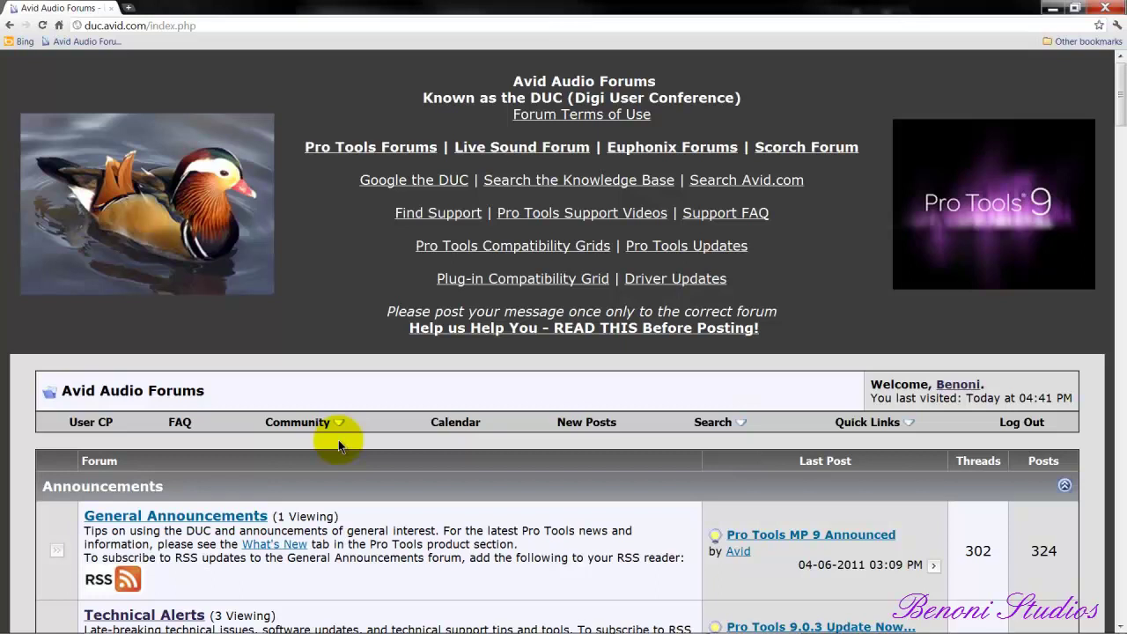
pyautogui.scroll(-4, 340, 446)
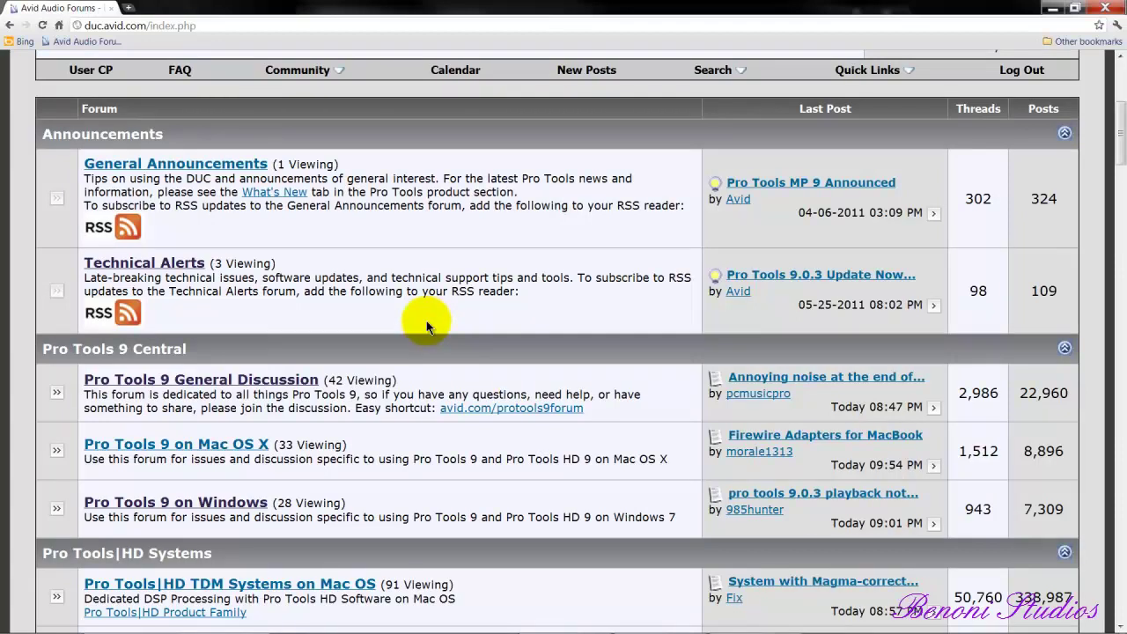
pyautogui.click(245, 375)
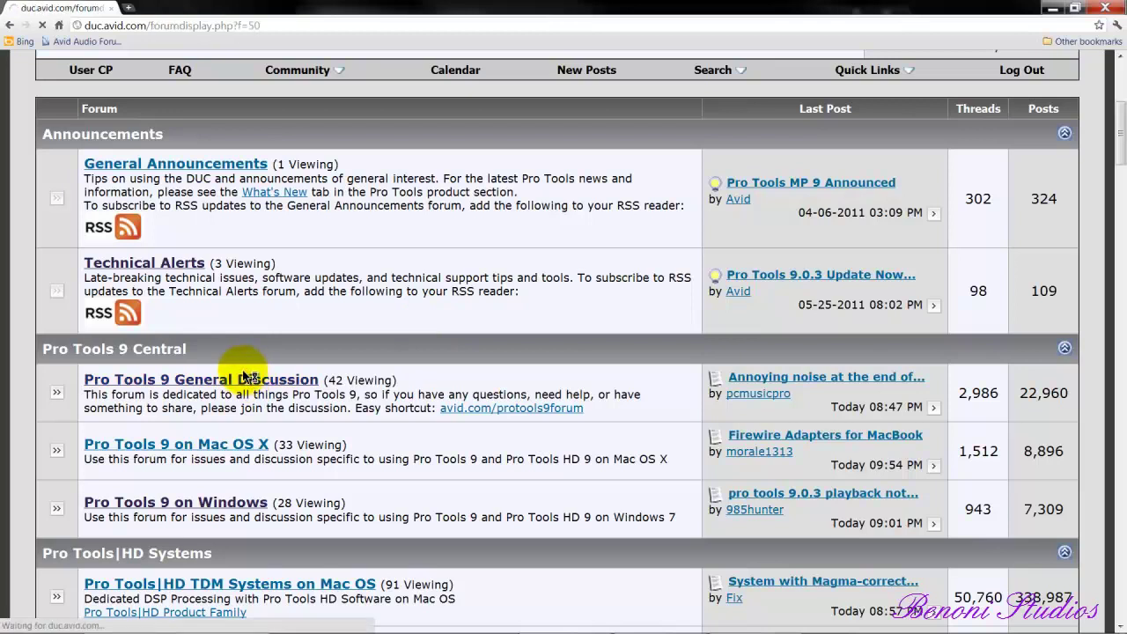
pyautogui.scroll(-2, 242, 370)
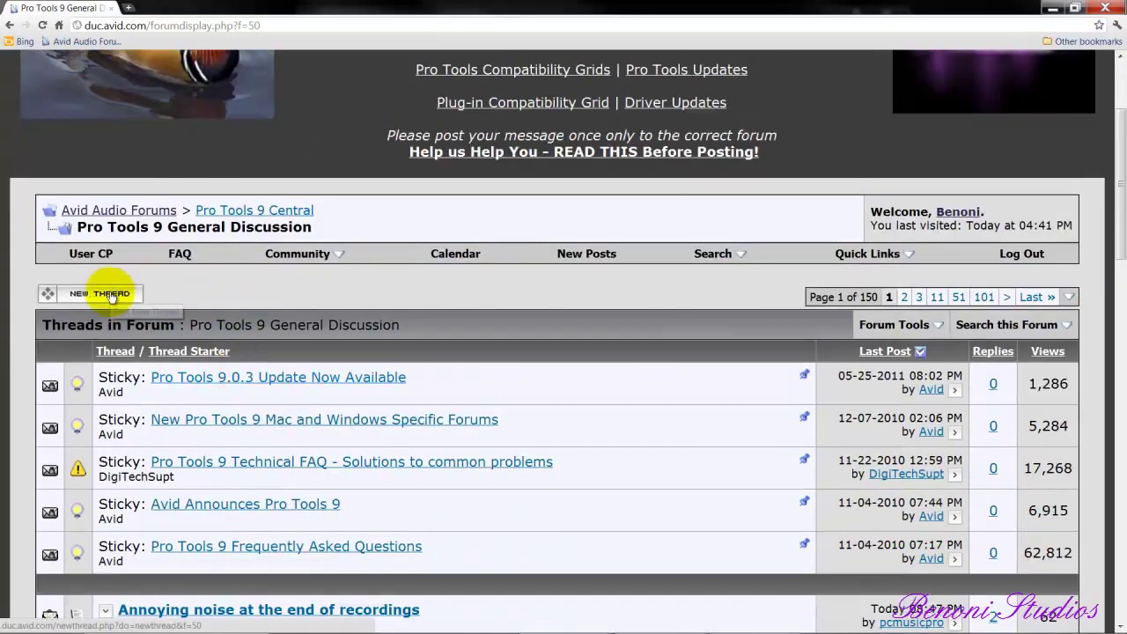
pyautogui.click(99, 294)
pyautogui.write('AVID SUCKS!')
pyautogui.press('BackSpace')
pyautogui.hotkey('ctrl', 'a')
pyautogui.write('PT')
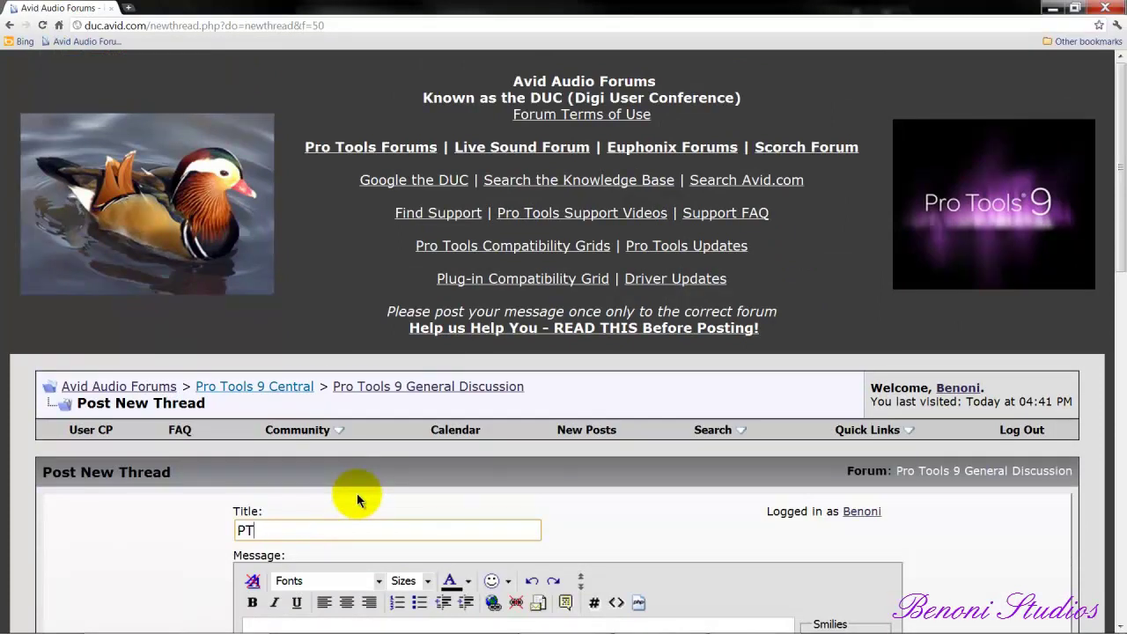
pyautogui.hotkey('ctrl', 'a')
pyautogui.write('I hate Avid')
pyautogui.press('BackSpace')
pyautogui.press('BackSpace')
pyautogui.press('BackSpace')
pyautogui.press('BackSpace')
pyautogui.press('BackSpace')
pyautogui.press('BackSpace')
pyautogui.press('BackSpace')
pyautogui.press('BackSpace')
pyautogui.press('BackSpace')
pyautogui.press('BackSpace')
pyautogui.press('BackSpace')
pyautogui.click(117, 387)
pyautogui.scroll(-5, 422, 383)
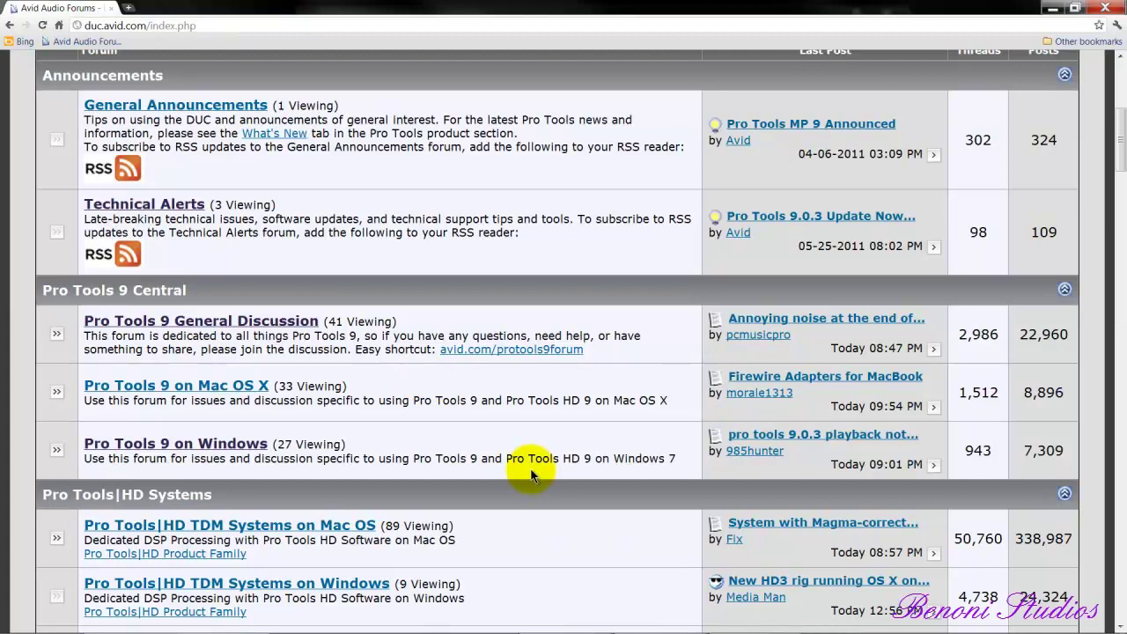
pyautogui.moveTo(669, 621)
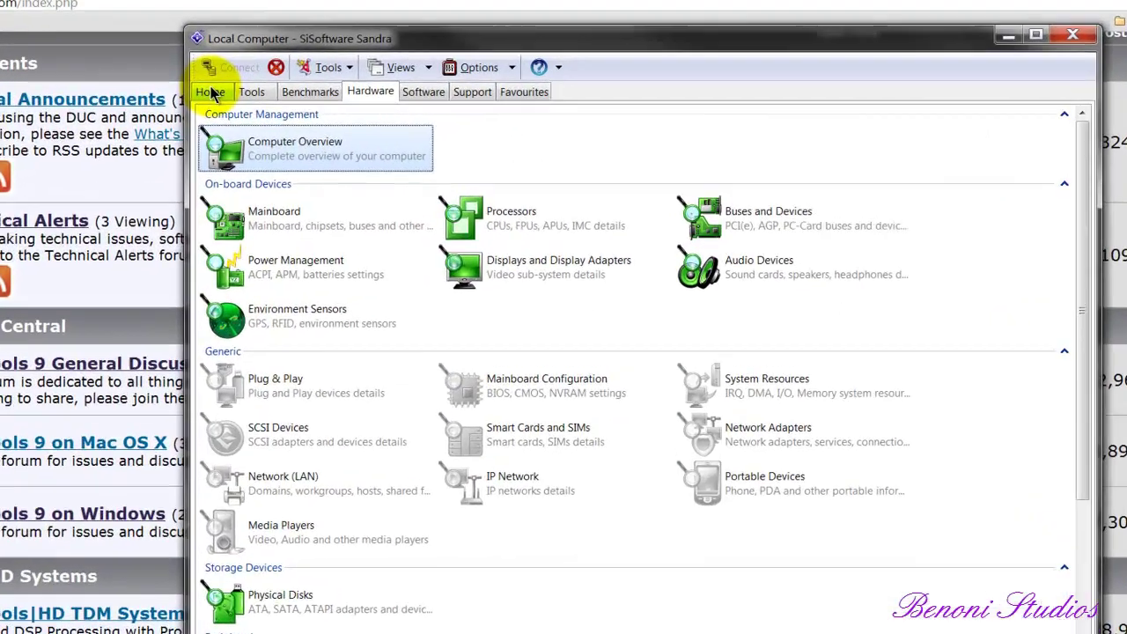
# Generate the Hardware Computer Overview report, copy it to the clipboard, and bring the blank Notepad document forward.
pyautogui.click(306, 73)
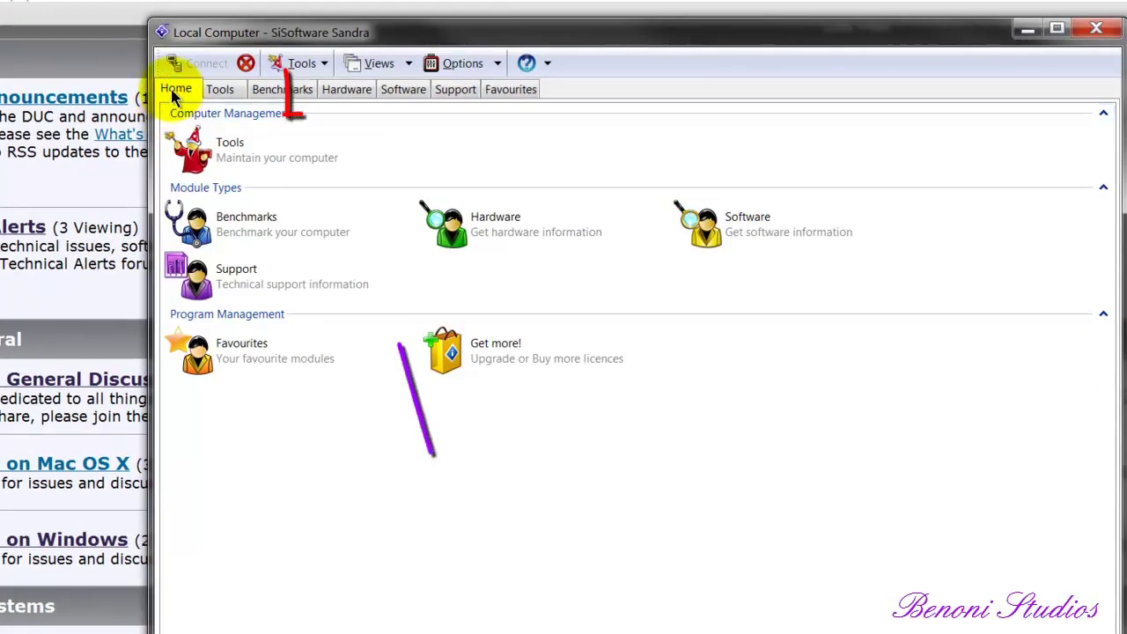
pyautogui.click(350, 91)
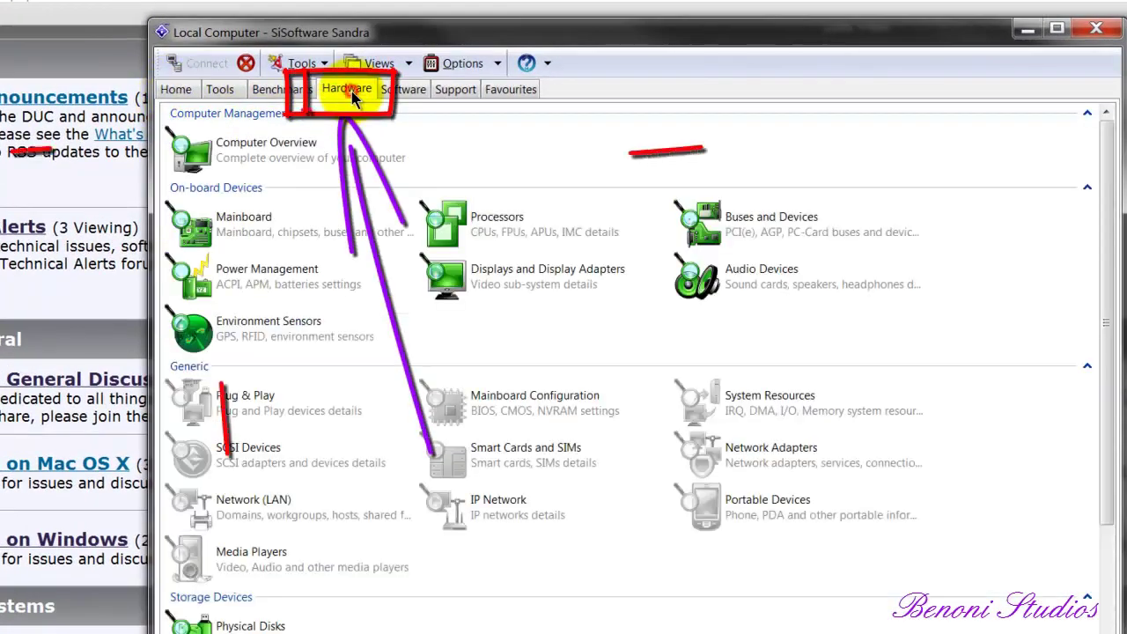
pyautogui.doubleClick(258, 150)
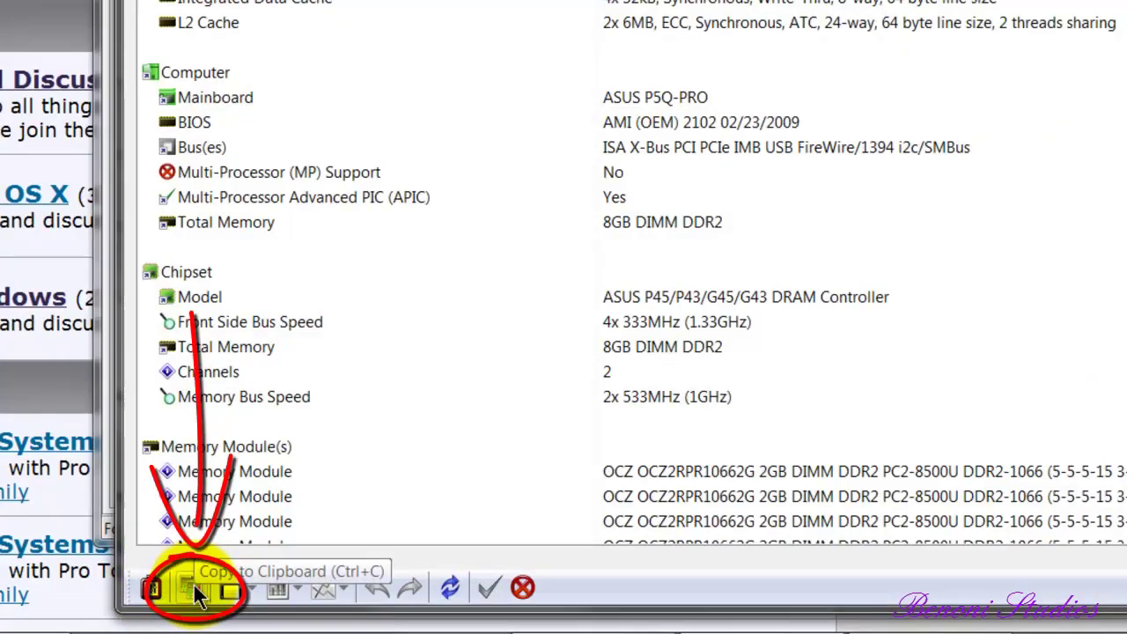
pyautogui.click(192, 582)
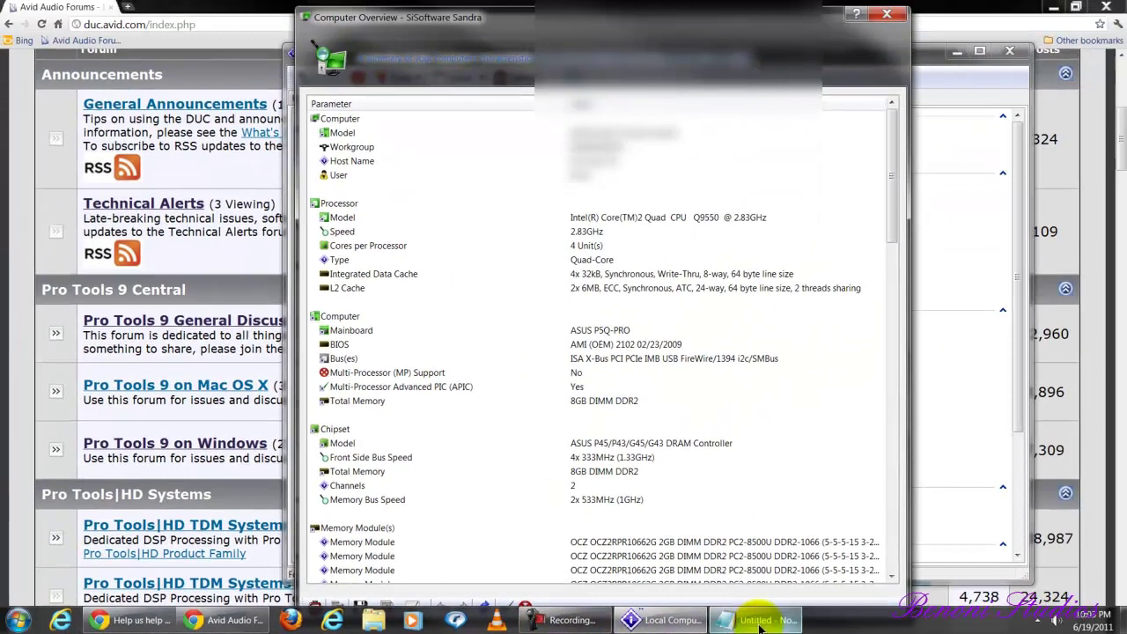
pyautogui.click(760, 621)
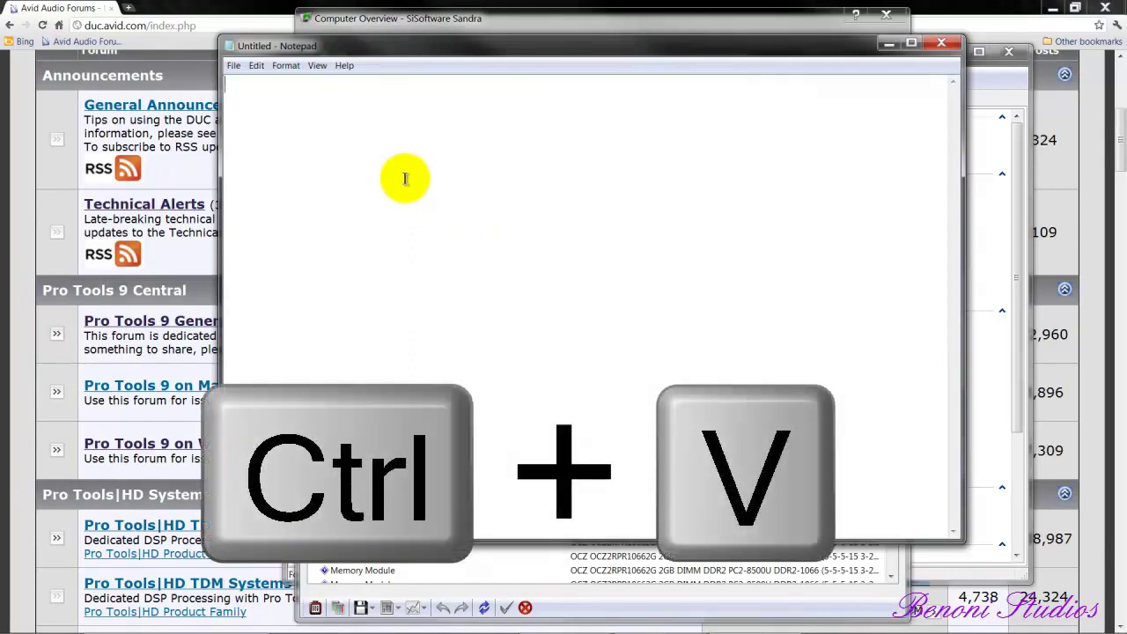
# Paste the Computer Overview report into Notepad, scroll through it, then minimize Notepad.
pyautogui.rightClick(405, 179)
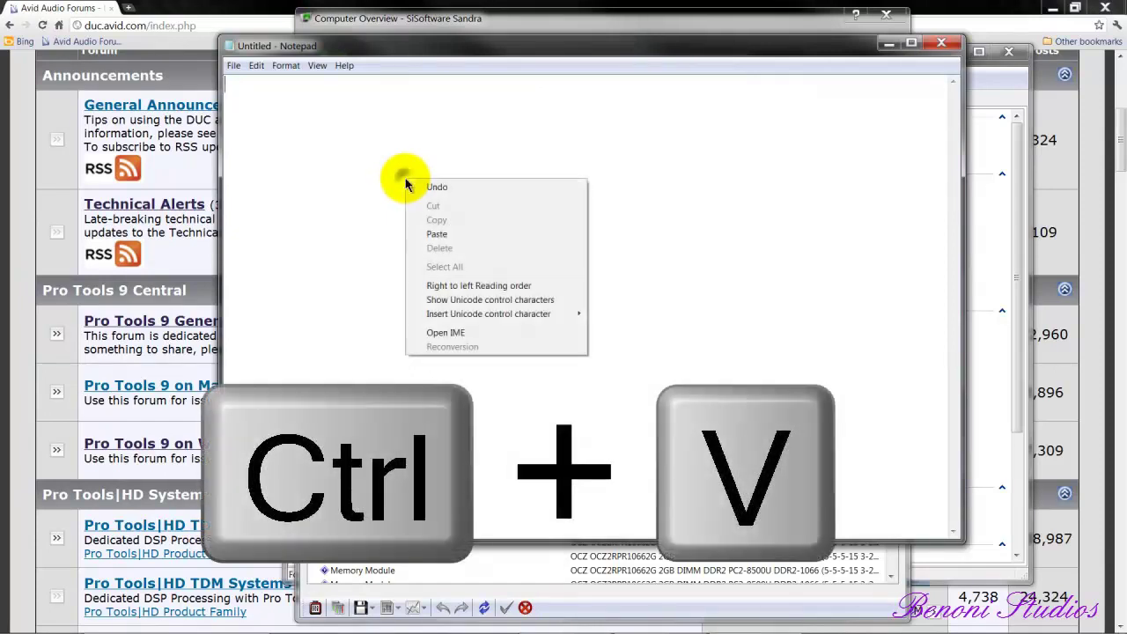
pyautogui.click(447, 234)
pyautogui.scroll(11, 501, 278)
pyautogui.scroll(-11, 500, 277)
pyautogui.scroll(9, 498, 275)
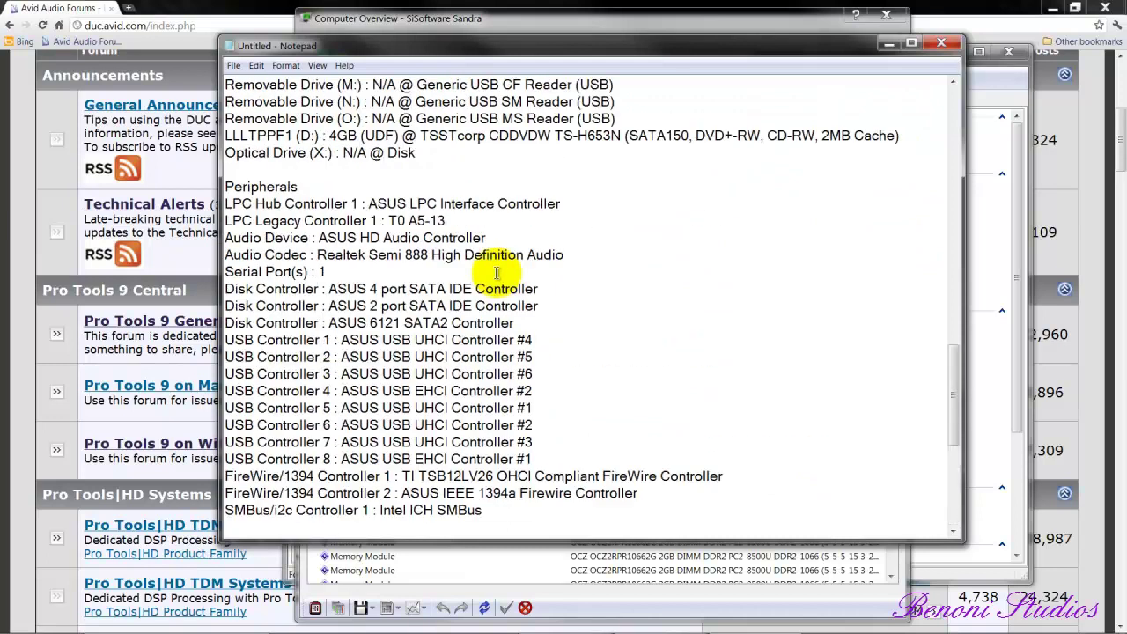
pyautogui.scroll(7, 497, 273)
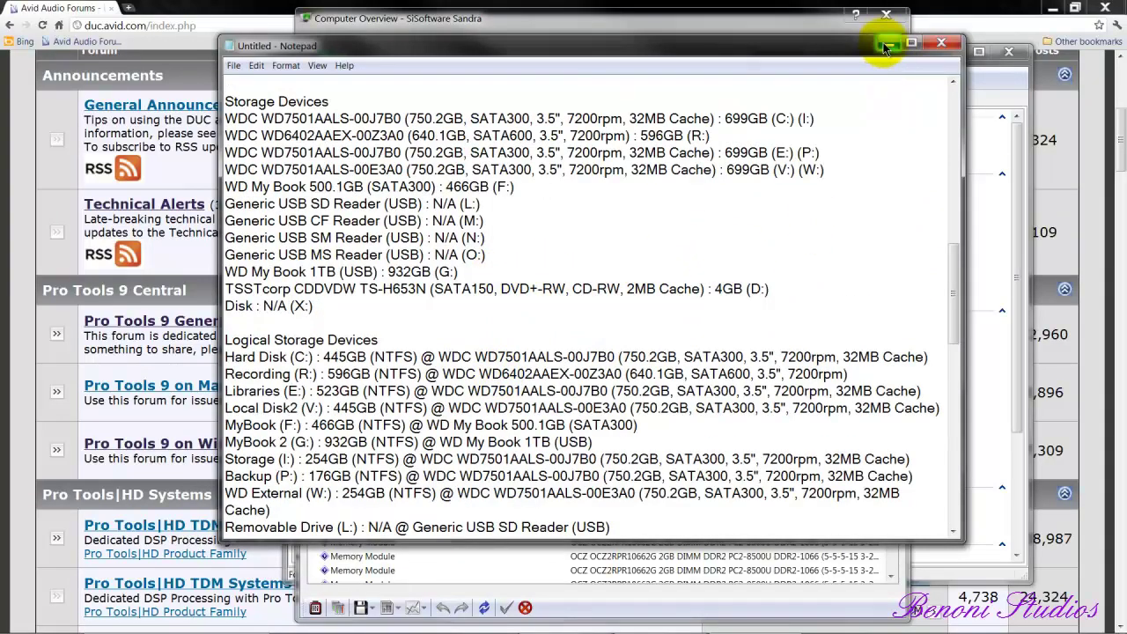
pyautogui.click(885, 46)
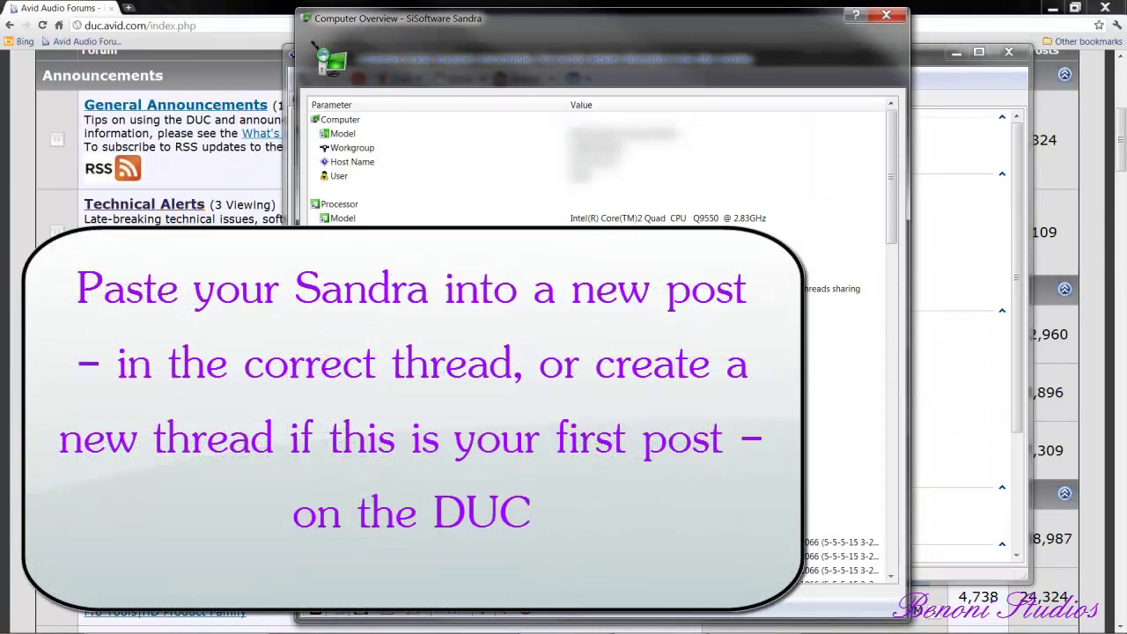